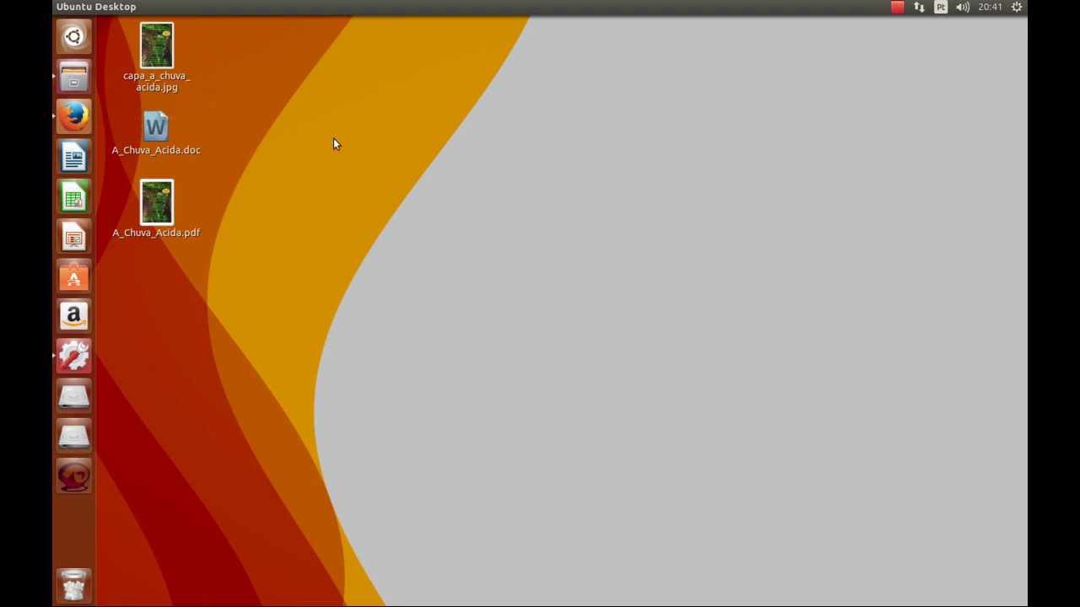
Switch to Firefox and open the LibreOffice Novo download page's options for changing the selected system and version.
click(76, 124)
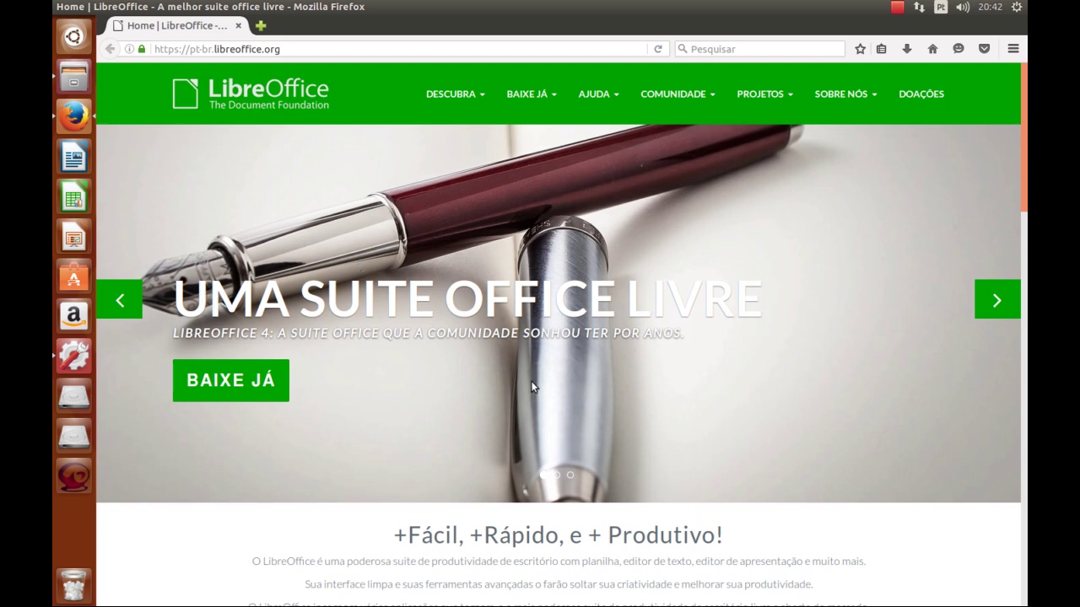
click(261, 394)
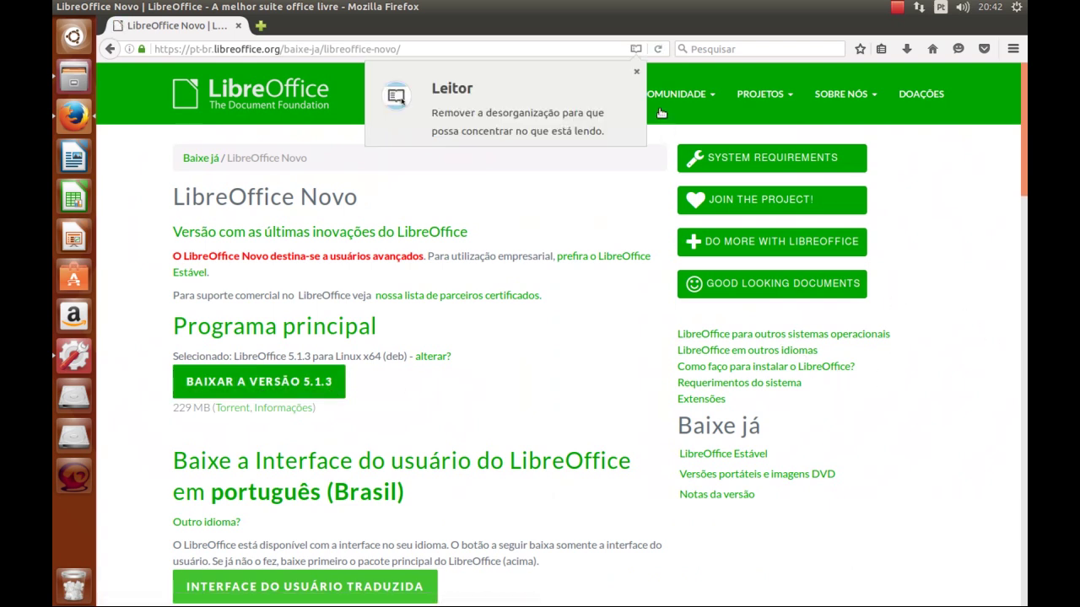
click(636, 71)
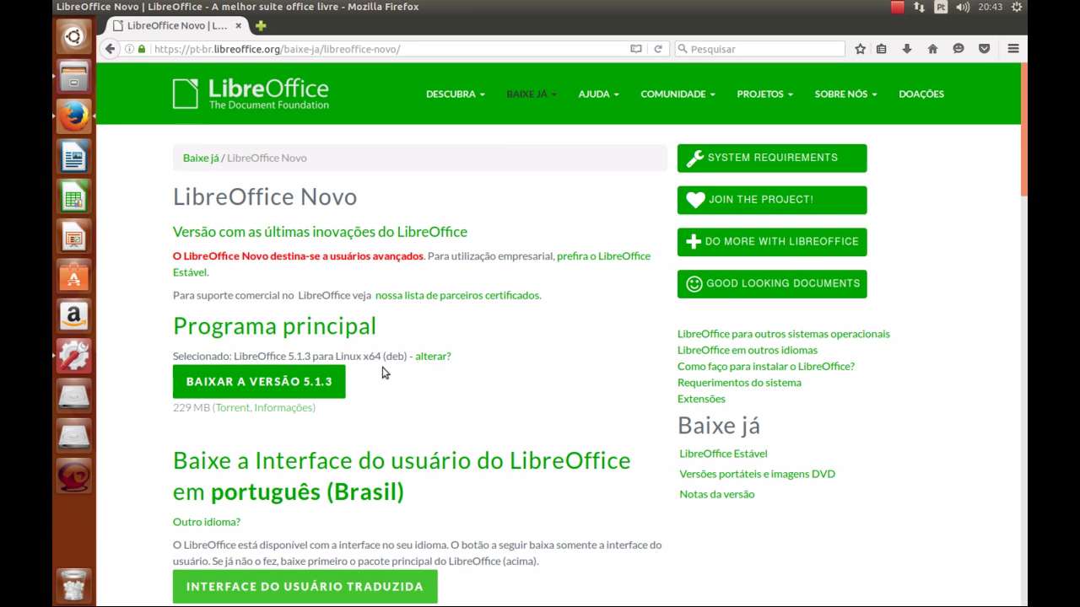
click(432, 359)
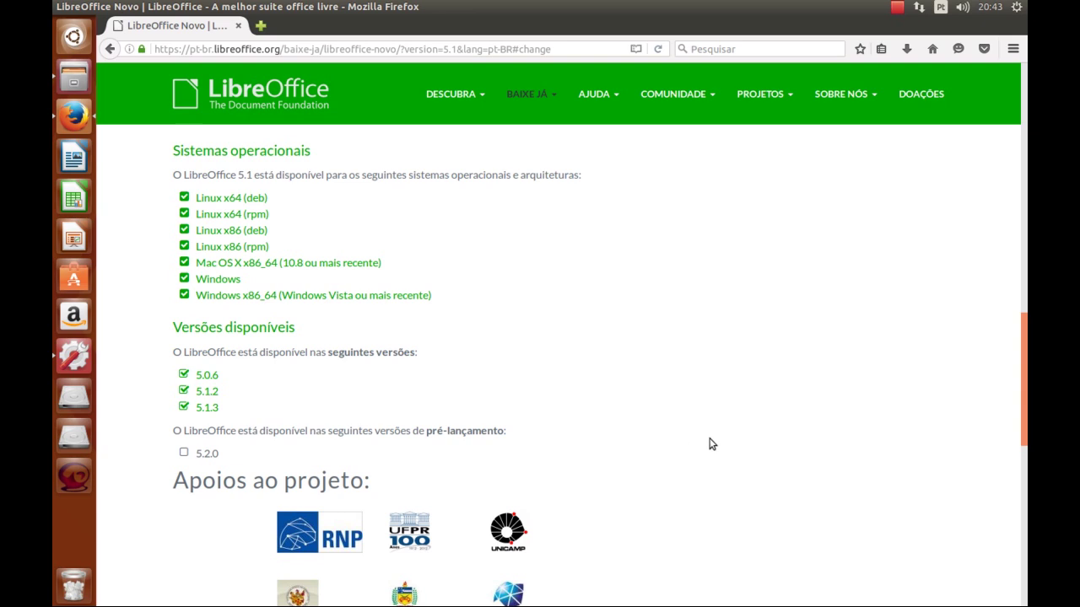
Examine the operating systems and versions offered for LibreOffice on the download page, and close the browser.
scroll(711, 444, down, 3)
scroll(711, 444, down, 1)
scroll(711, 444, up, 1)
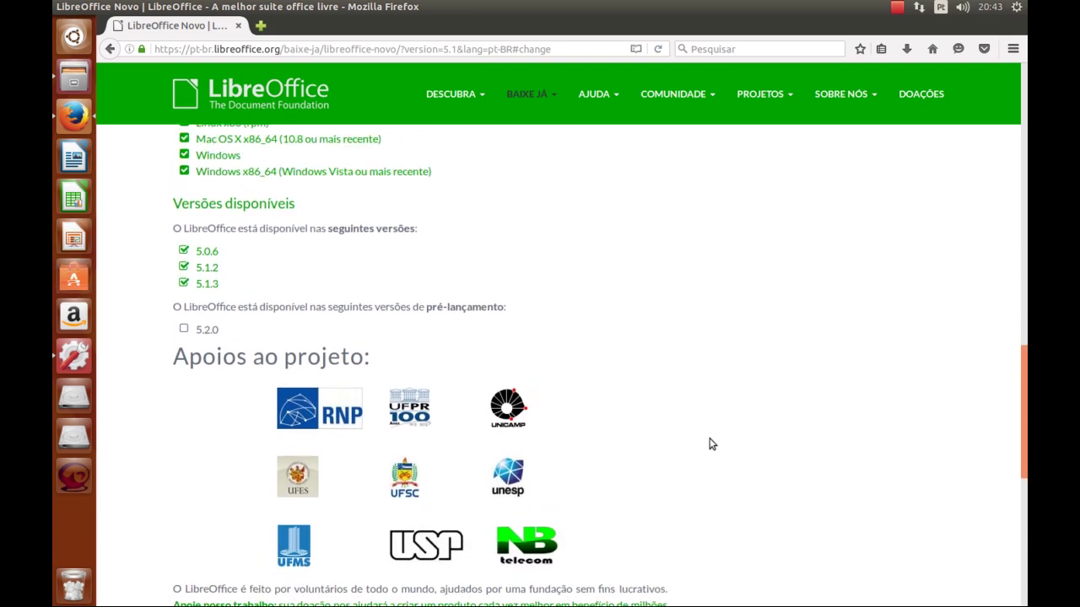
scroll(711, 444, up, 7)
scroll(711, 444, down, 4)
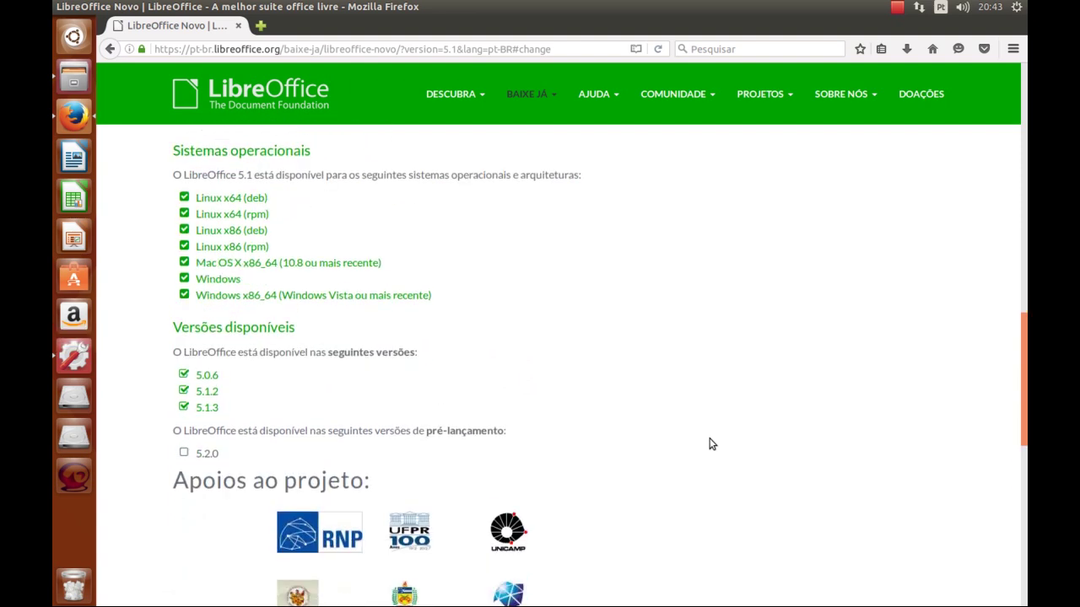
scroll(711, 444, down, 1)
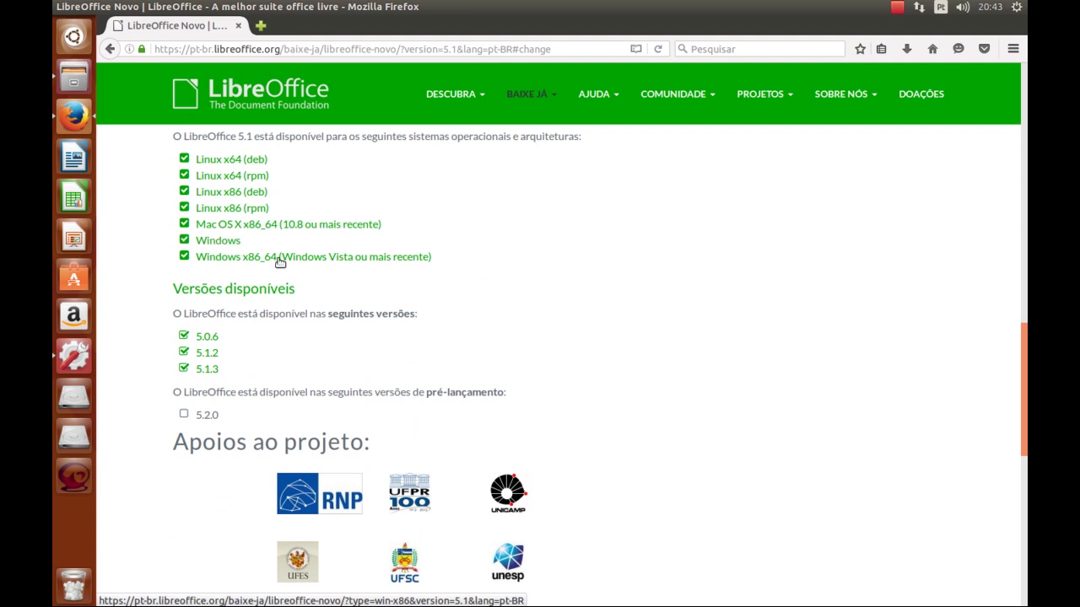
scroll(641, 436, down, 2)
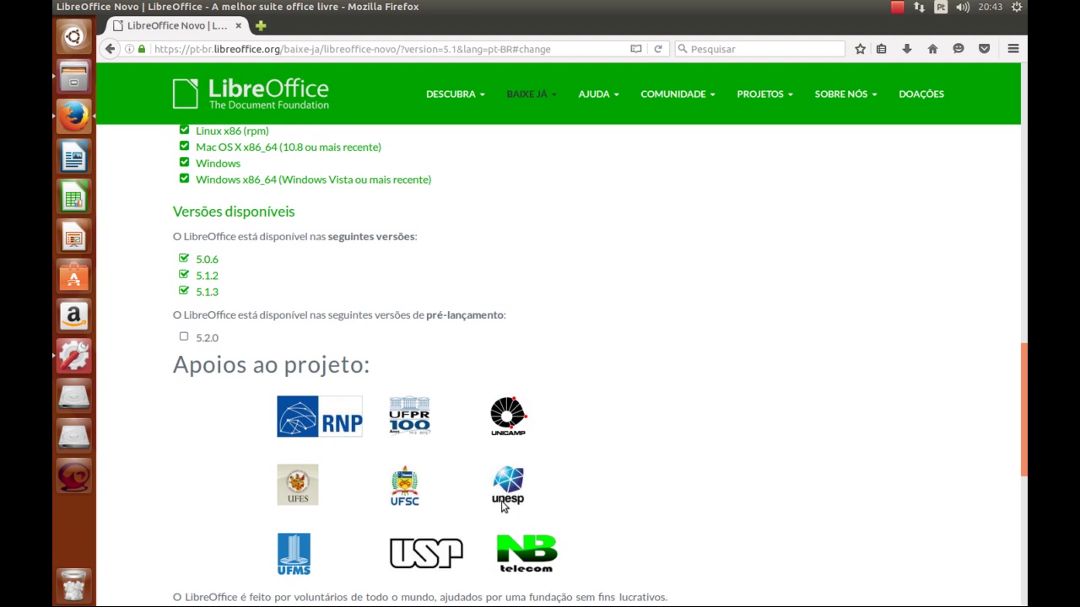
scroll(717, 481, down, 2)
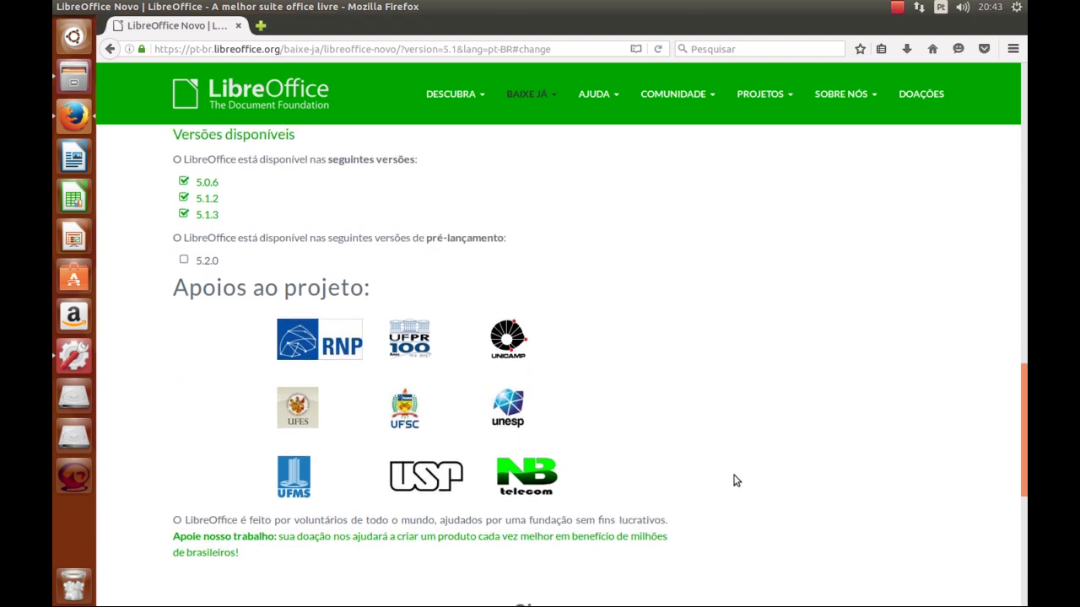
scroll(850, 465, up, 10)
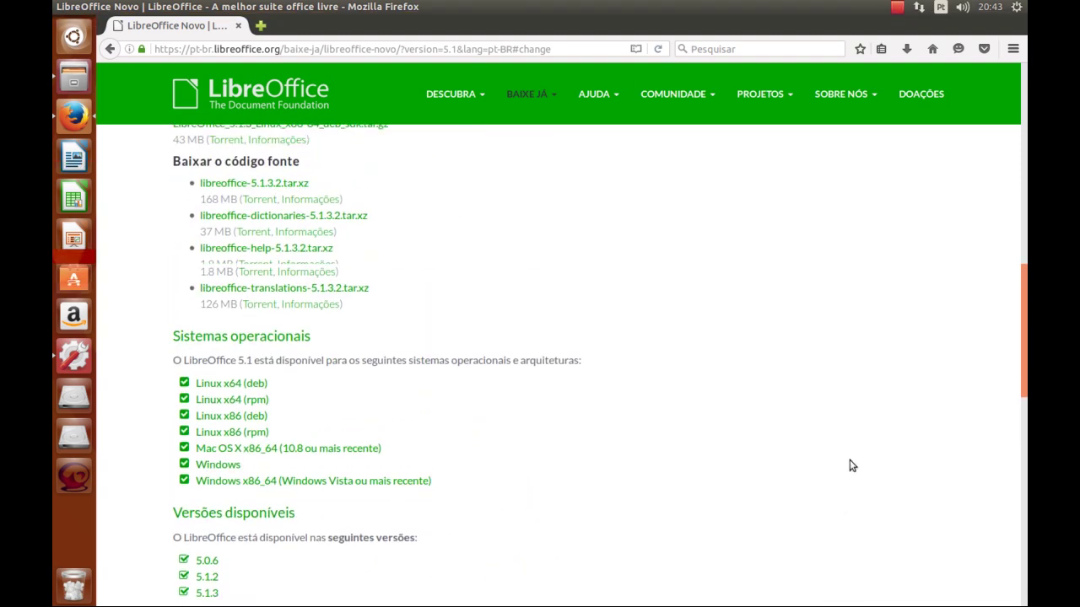
scroll(850, 466, down, 1)
scroll(851, 465, up, 1)
scroll(850, 466, up, 1)
scroll(850, 462, up, 3)
scroll(850, 462, down, 5)
scroll(850, 461, up, 3)
scroll(851, 461, down, 5)
scroll(849, 459, down, 8)
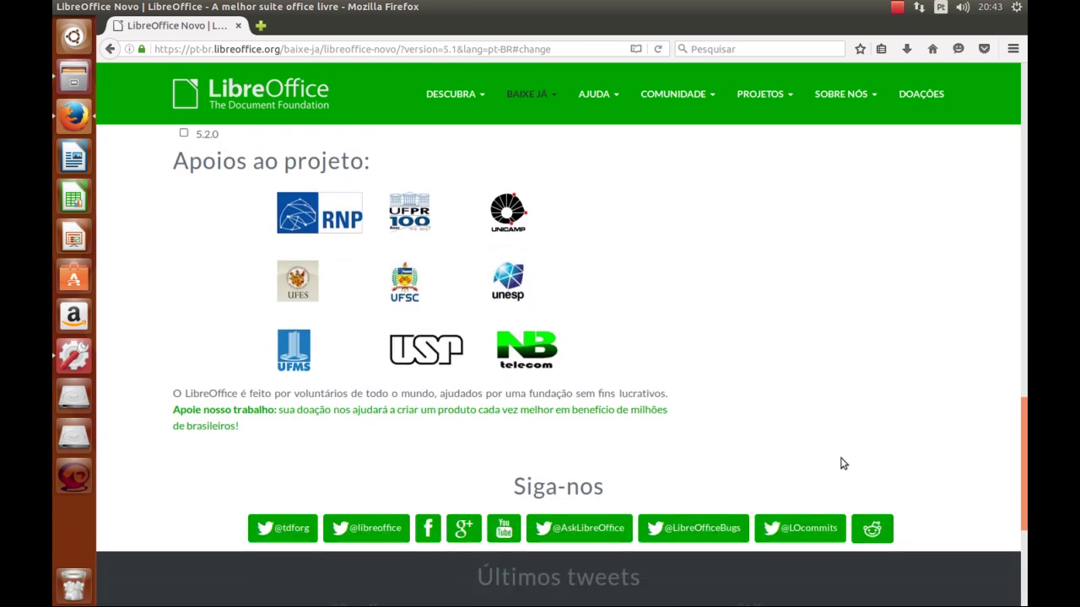
scroll(815, 457, up, 11)
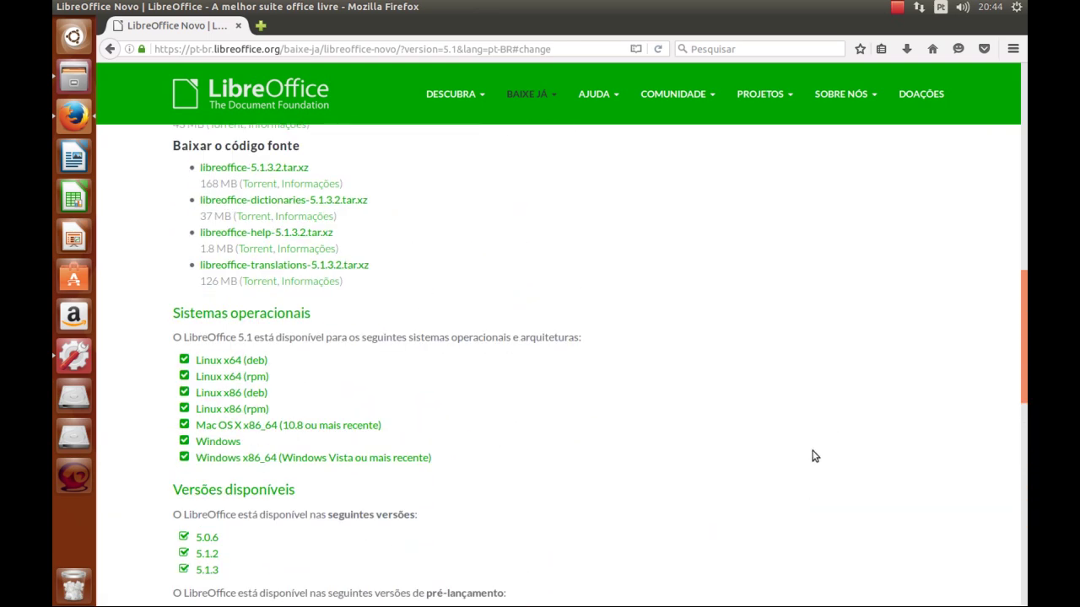
scroll(815, 457, up, 3)
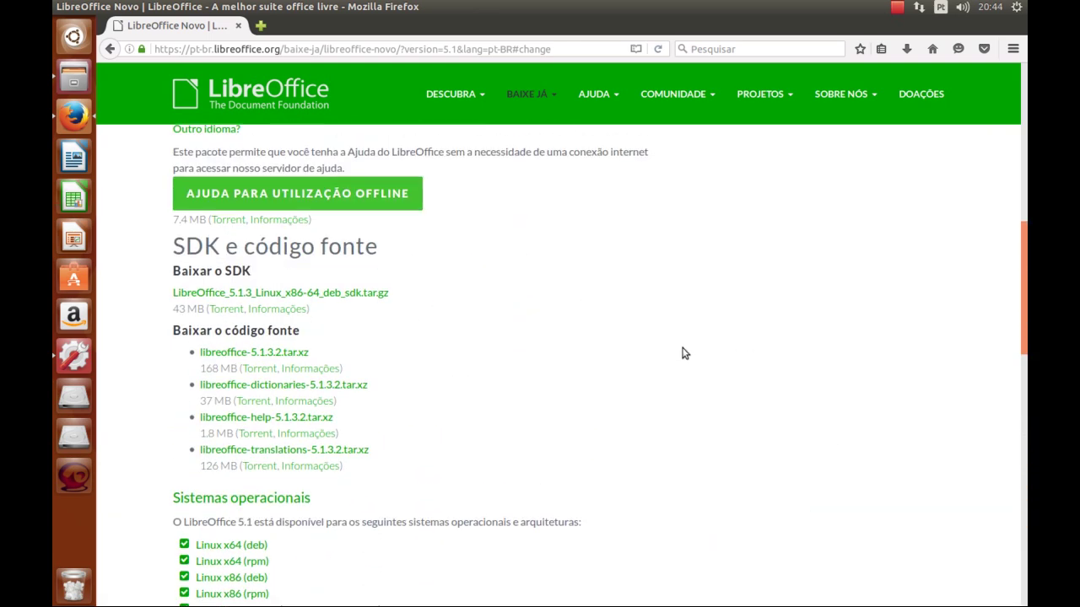
scroll(680, 388, down, 2)
scroll(678, 390, down, 3)
mouse_move(72, 11)
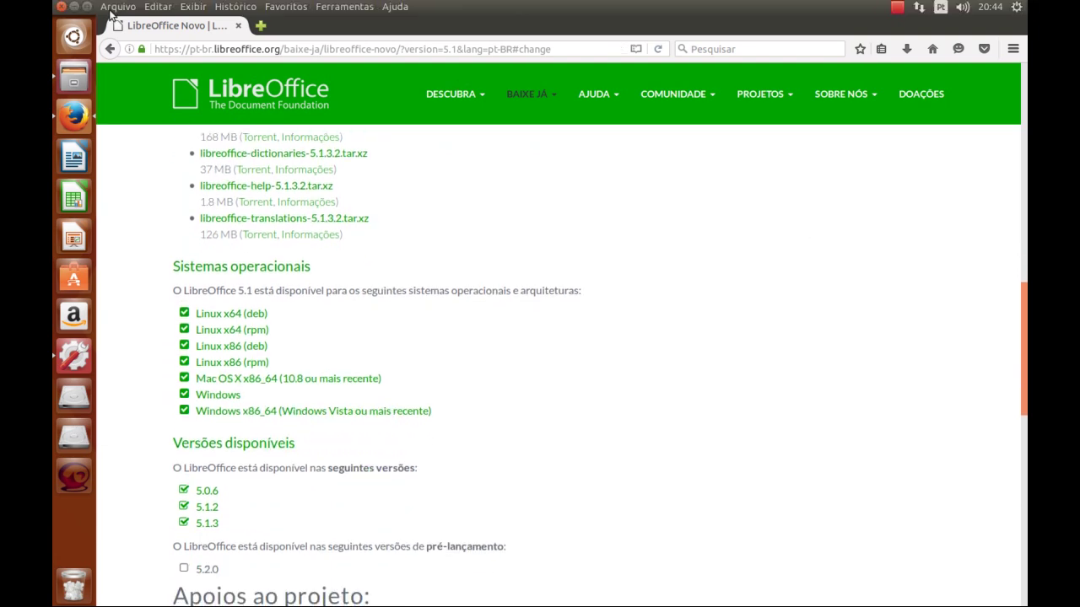
click(61, 7)
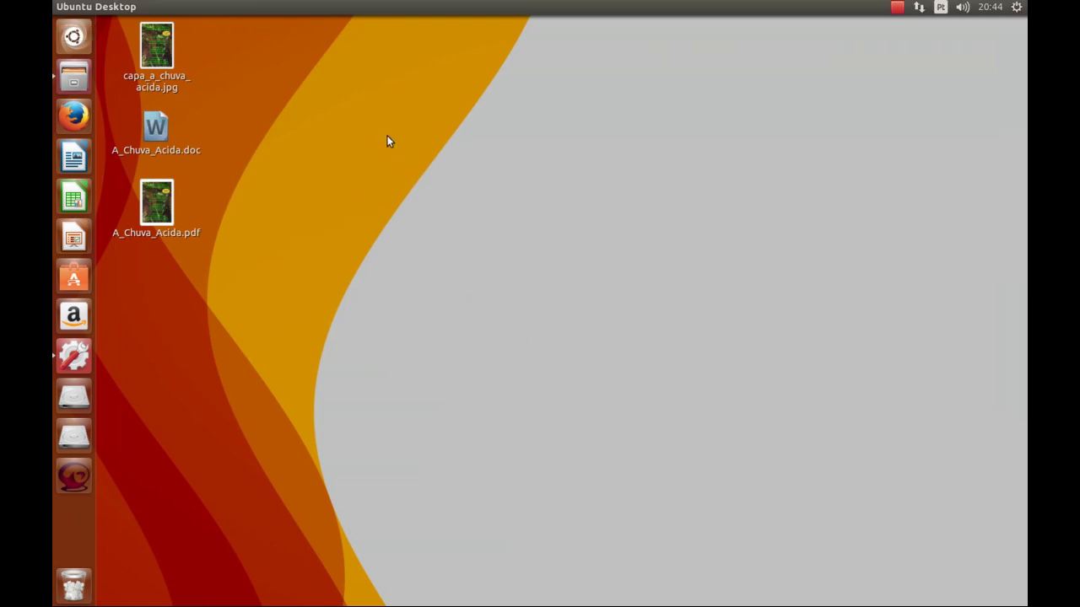
Check the file size in the properties of capa_a_chuva_acida.jpg on the desktop, and close the properties.
click(149, 80)
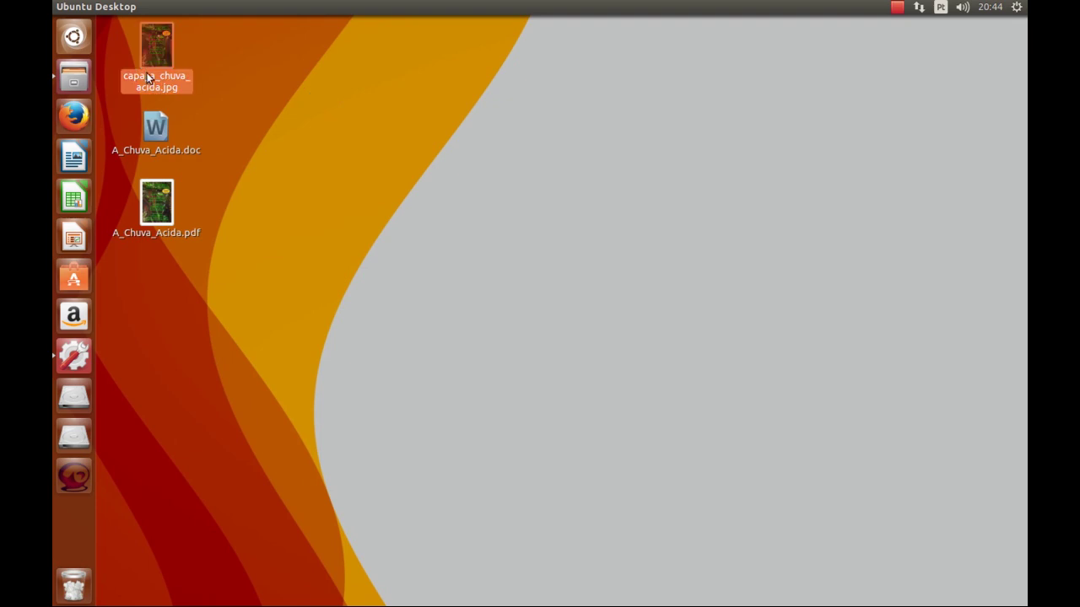
double_click(156, 66)
right_click(156, 64)
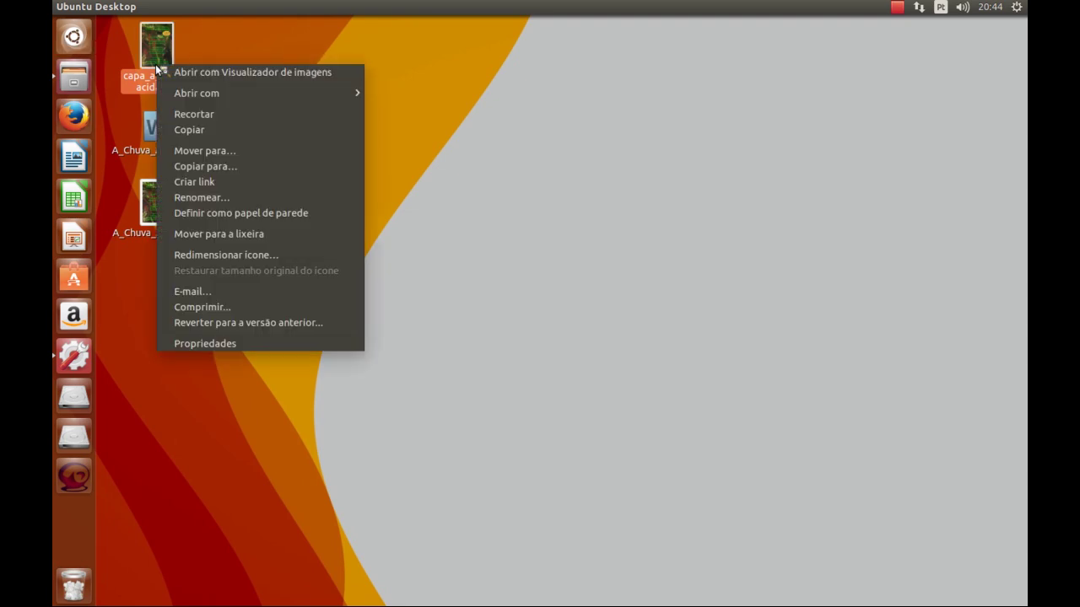
click(246, 344)
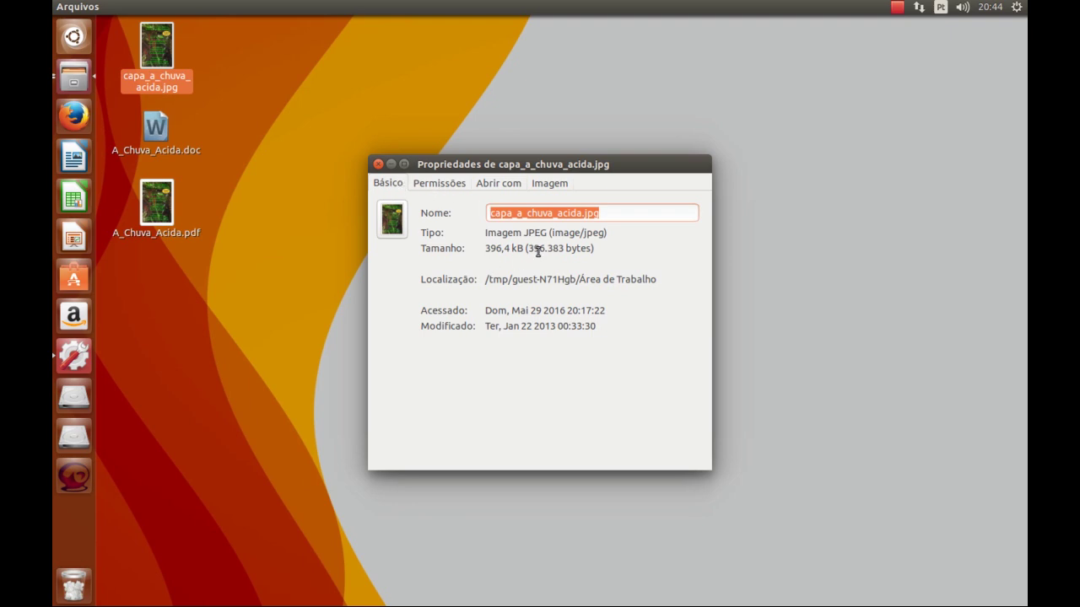
click(378, 164)
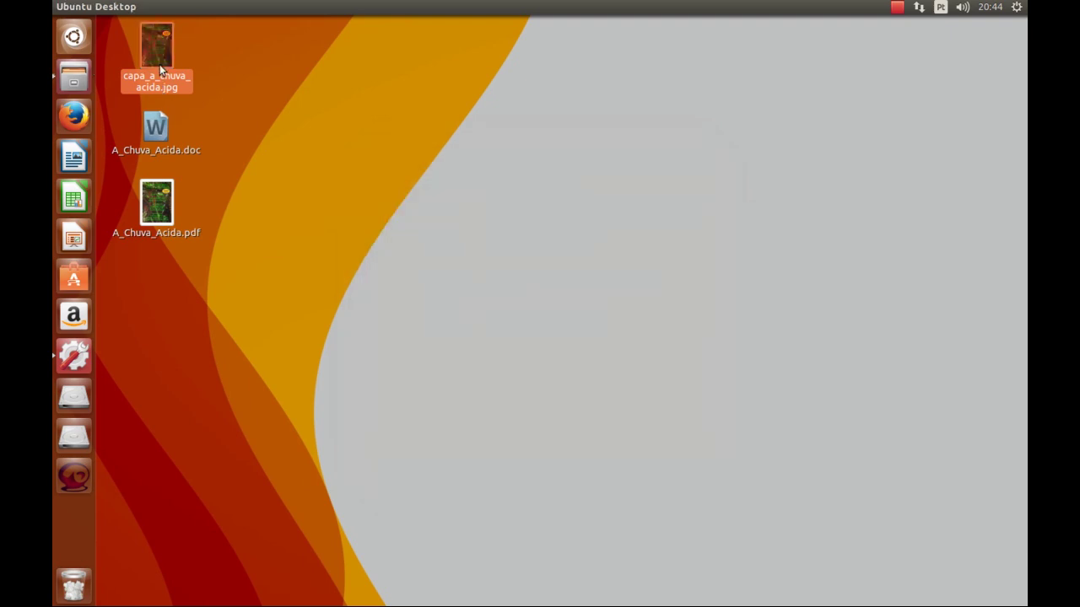
Open capa_a_chuva_acida.jpg from the desktop with LibreOffice as the chosen application.
right_click(160, 65)
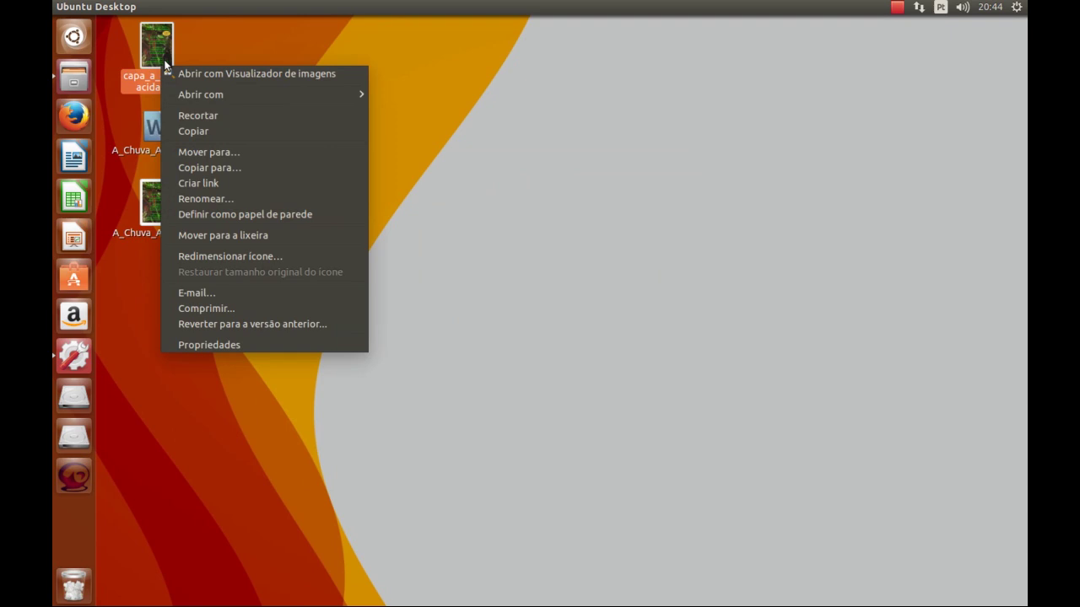
mouse_move(203, 93)
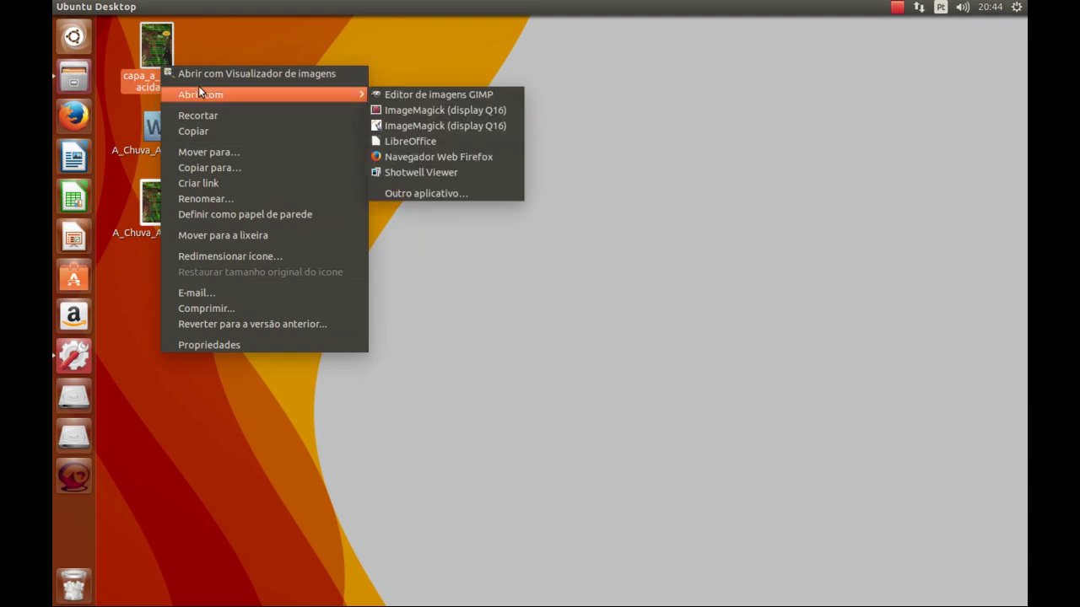
click(423, 194)
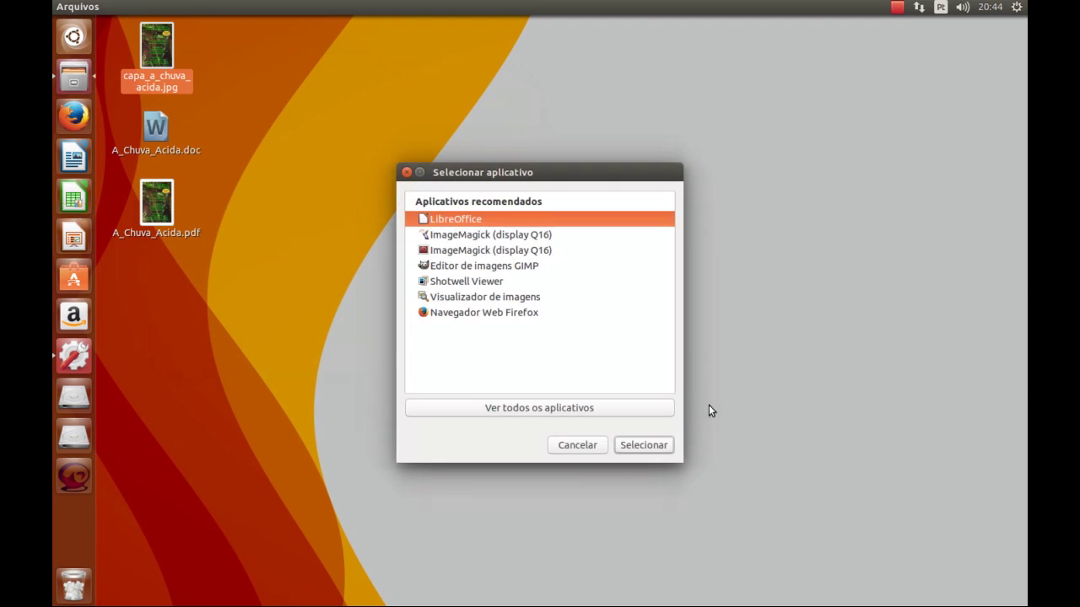
click(655, 445)
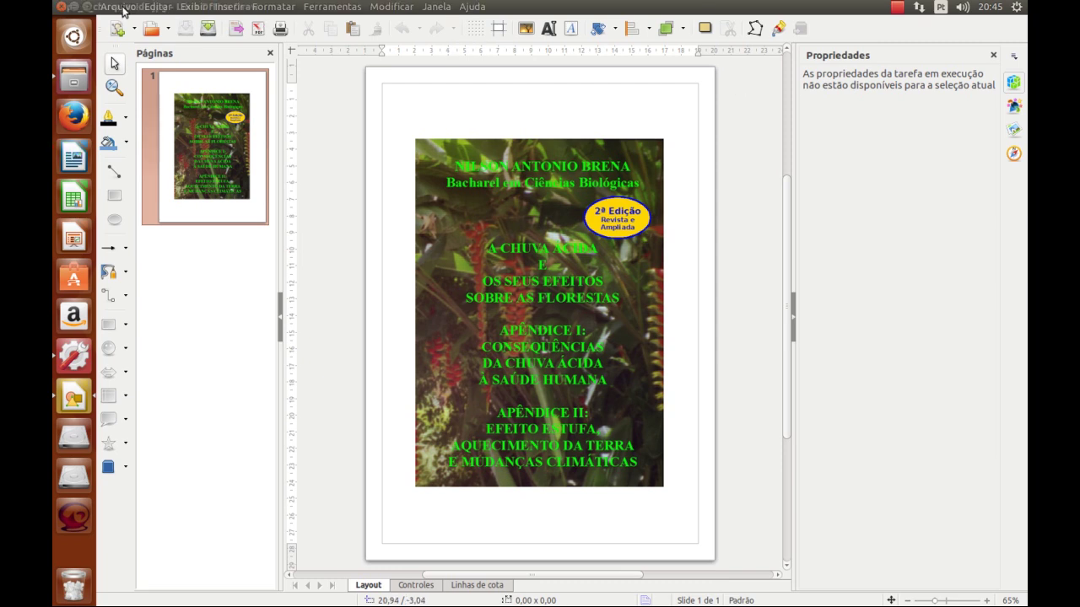
Start a PDF export of the cover image and set the JPEG compression quality to 60%.
click(120, 7)
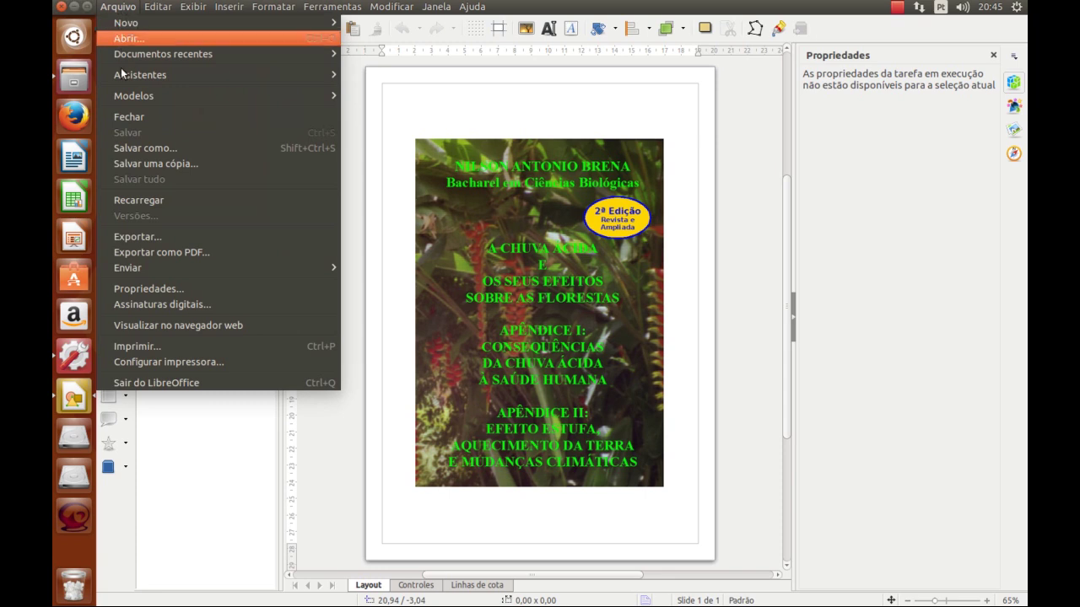
click(183, 253)
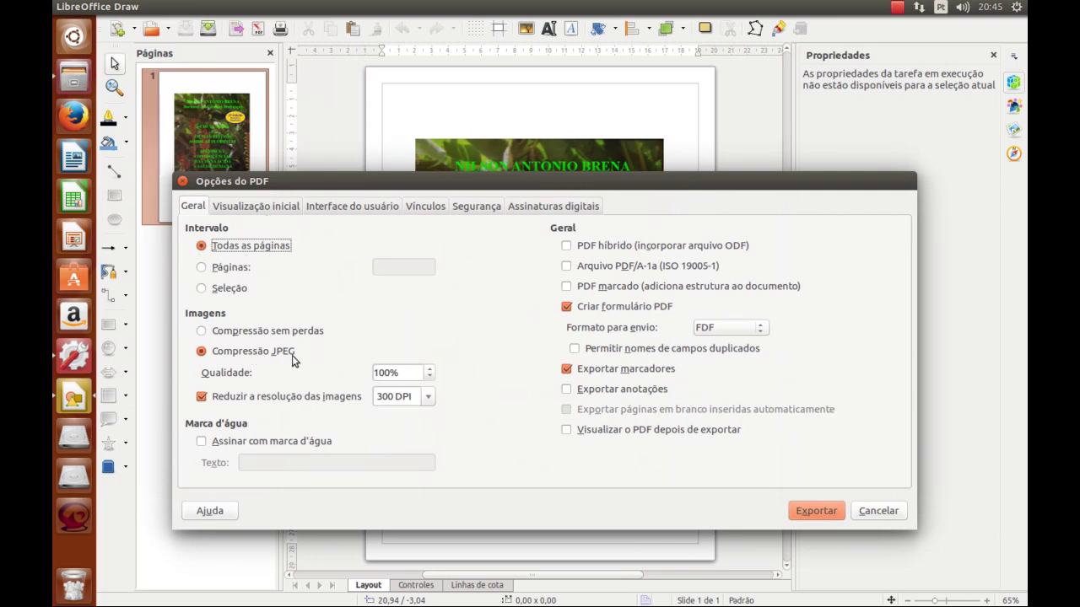
click(403, 372)
drag(403, 372, 152, 322)
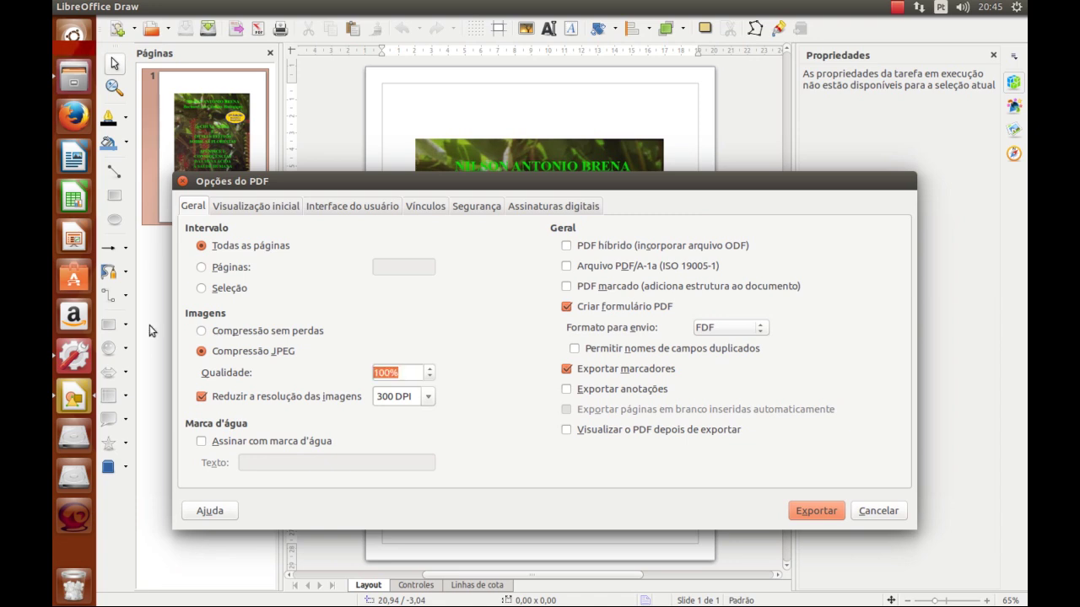
text(60)
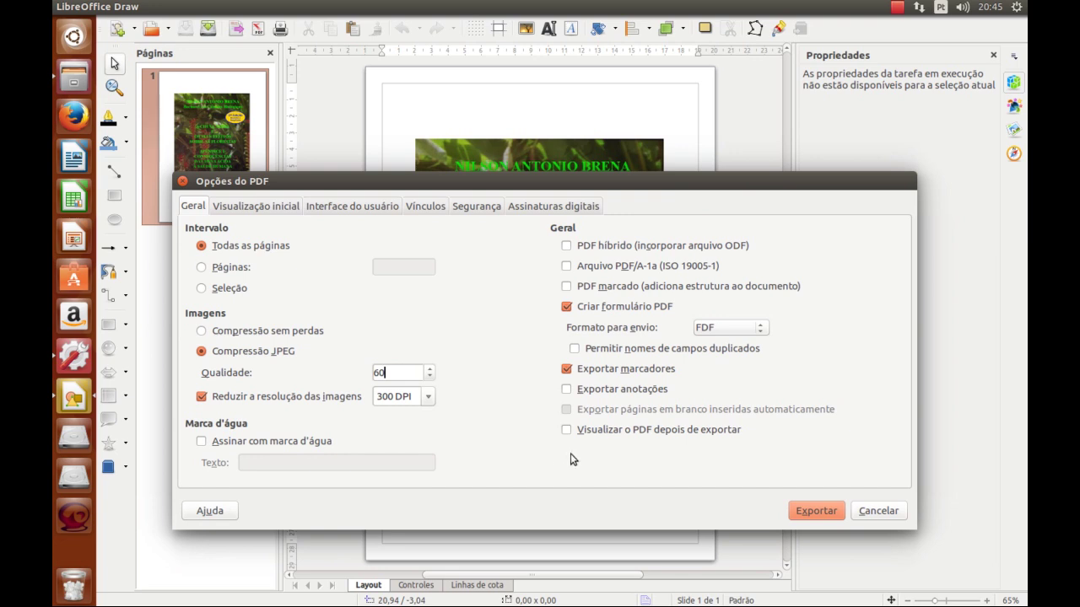
key(Tab)
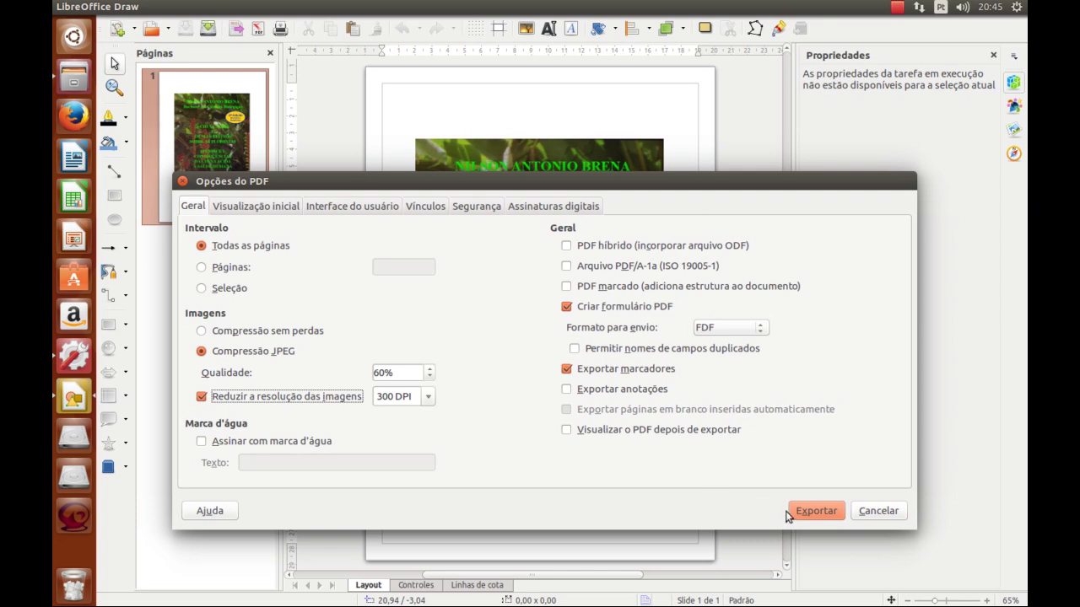
Export the PDF to the desktop folder under the name capa_a_chuva_acida_60.
click(814, 511)
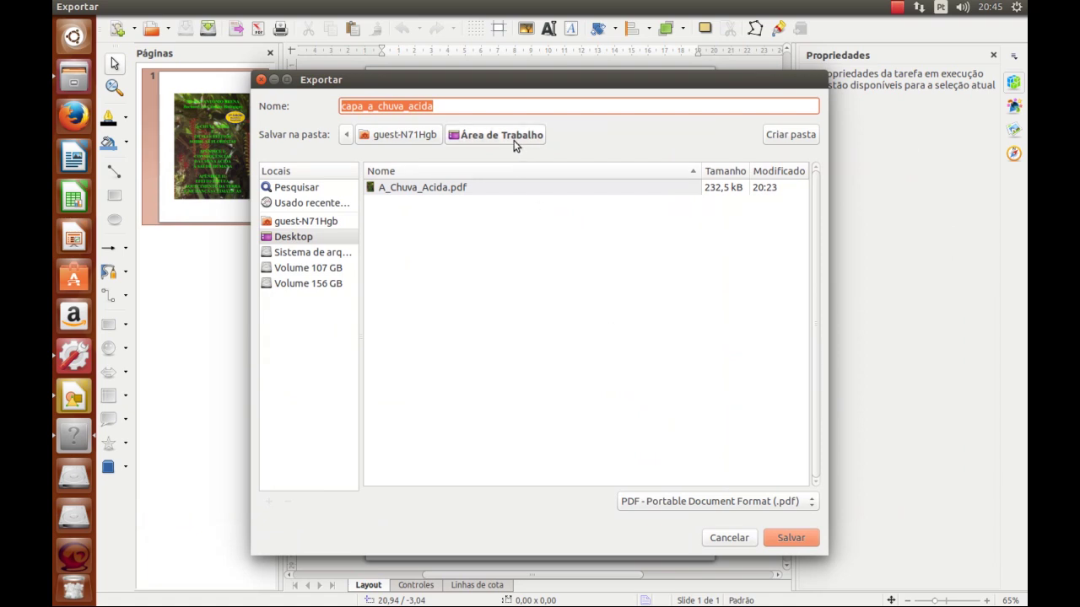
click(450, 106)
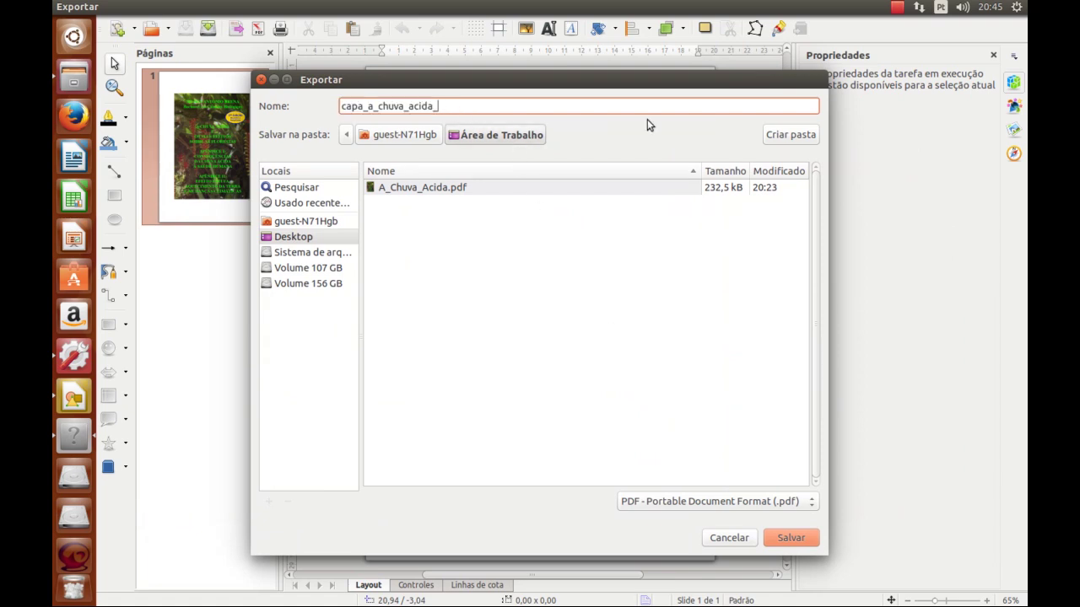
text(_60)
click(792, 539)
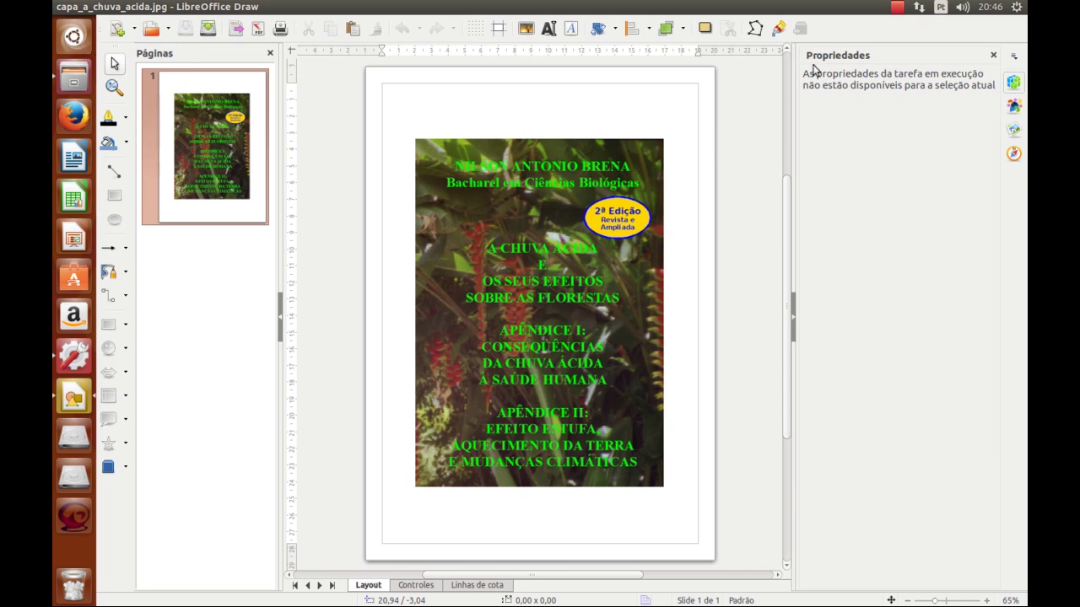
Minimize the drawing window and open the properties of capa_a_chuva_acida_60.pdf on the desktop to check its file size.
mouse_move(179, 9)
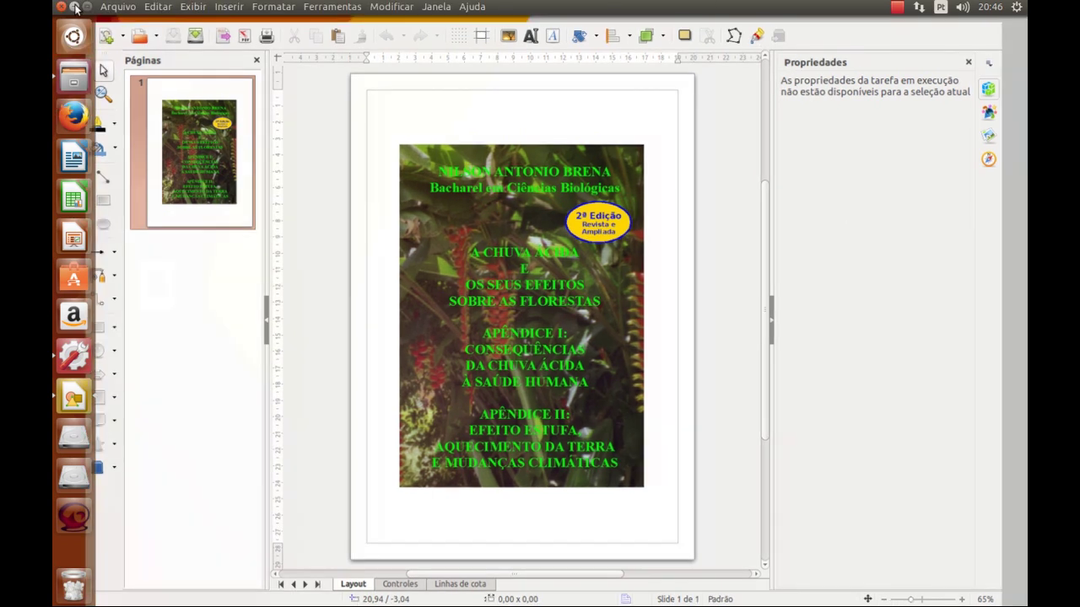
click(76, 8)
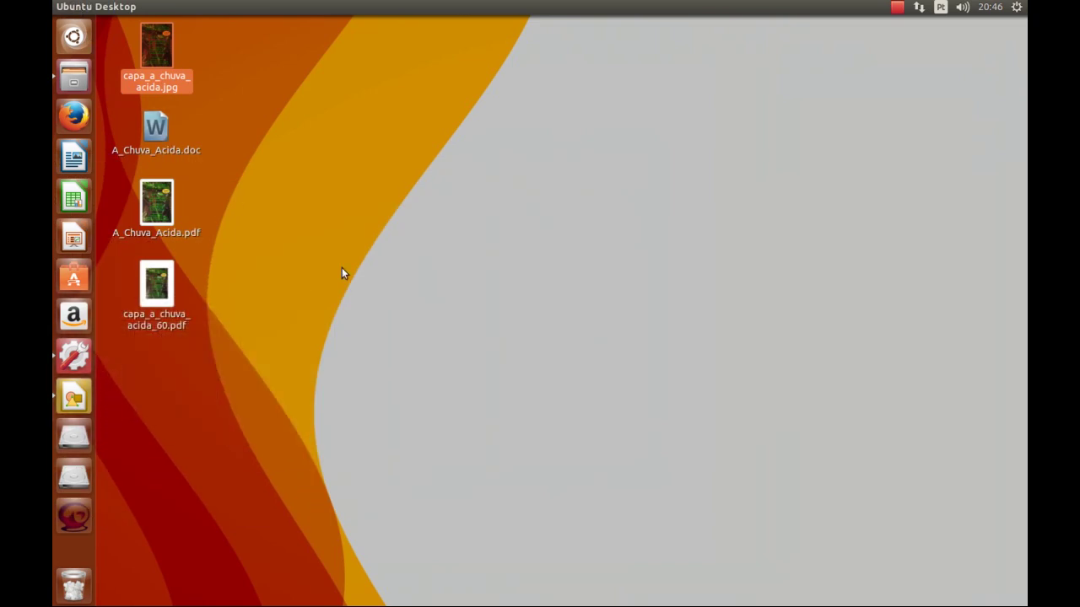
click(171, 298)
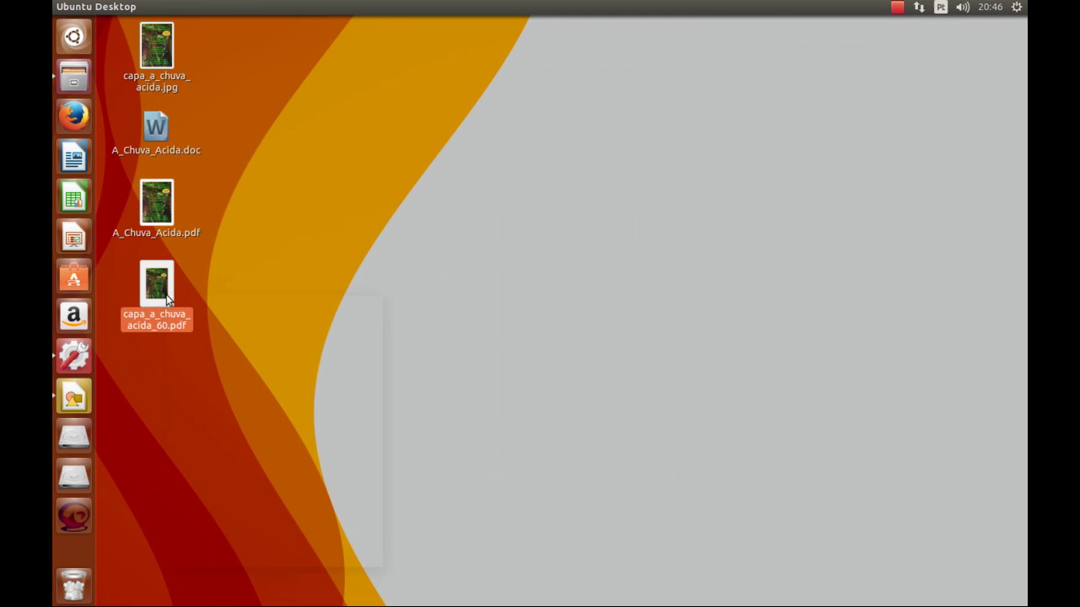
right_click(168, 299)
click(311, 561)
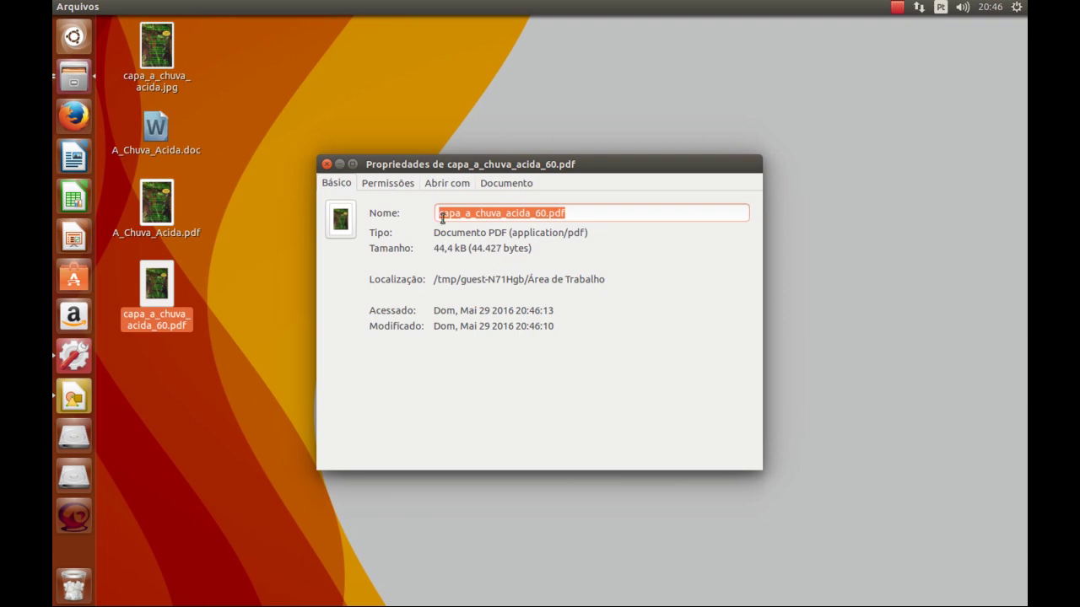
Open the properties of capa_a_chuva_acida.jpg and place both properties windows side by side to compare file sizes with the 60% PDF.
click(147, 55)
right_click(148, 56)
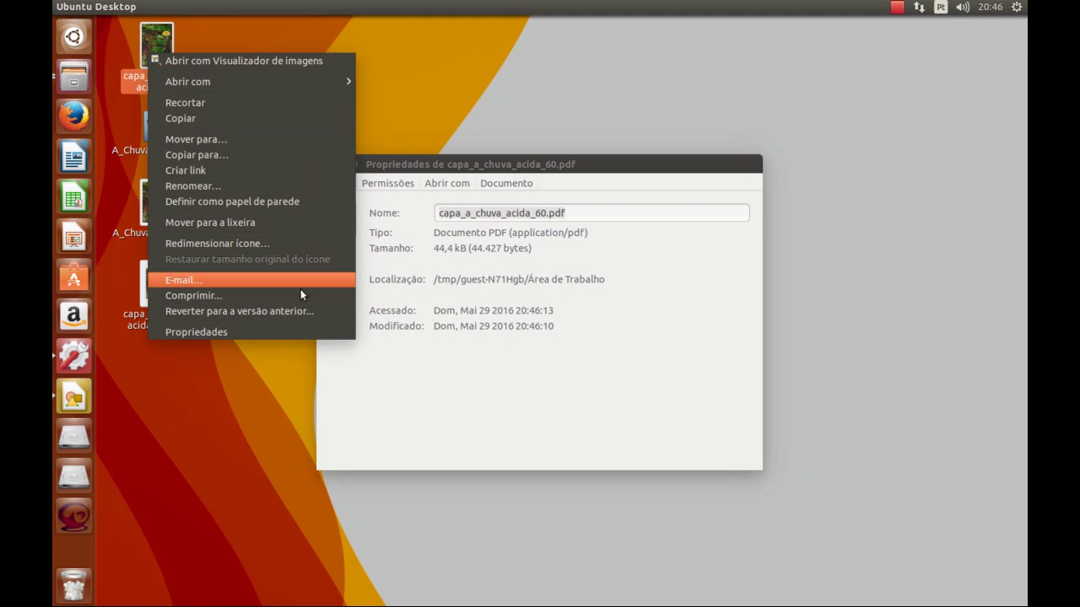
click(287, 330)
drag(559, 164, 410, 140)
drag(602, 172, 842, 152)
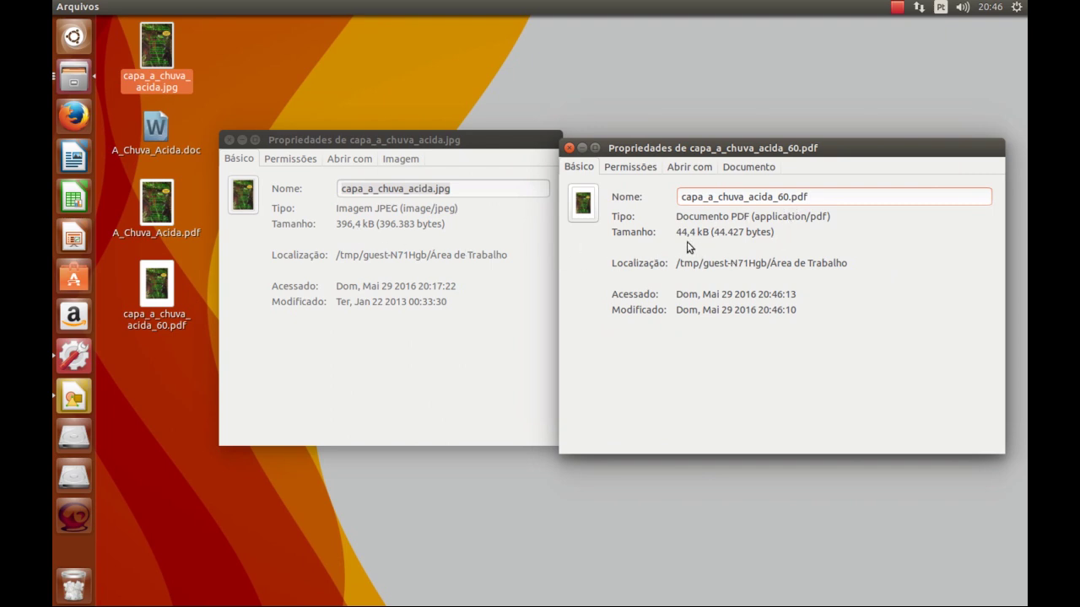
Open capa_a_chuva_acida_60.pdf in a maximized viewer, examine the cover's image quality over the whole page, and close it.
double_click(161, 296)
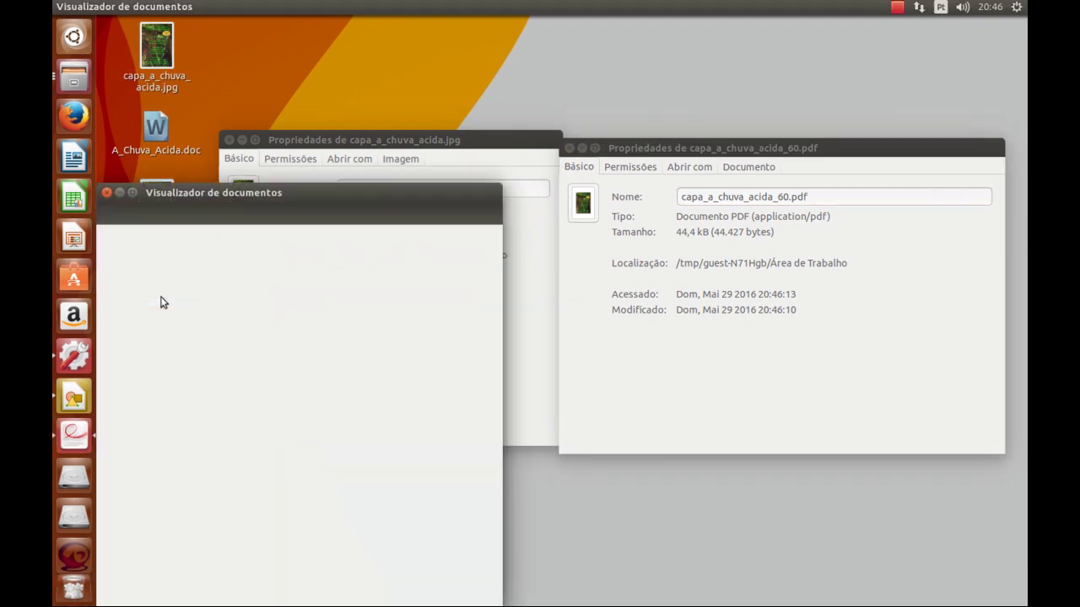
double_click(311, 190)
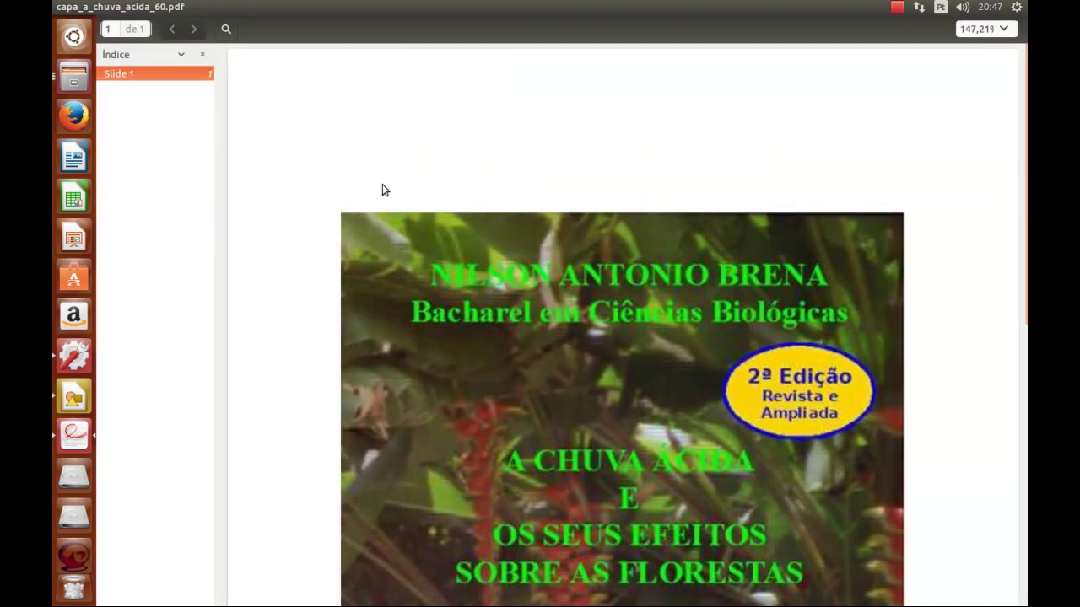
scroll(917, 367, down, 3)
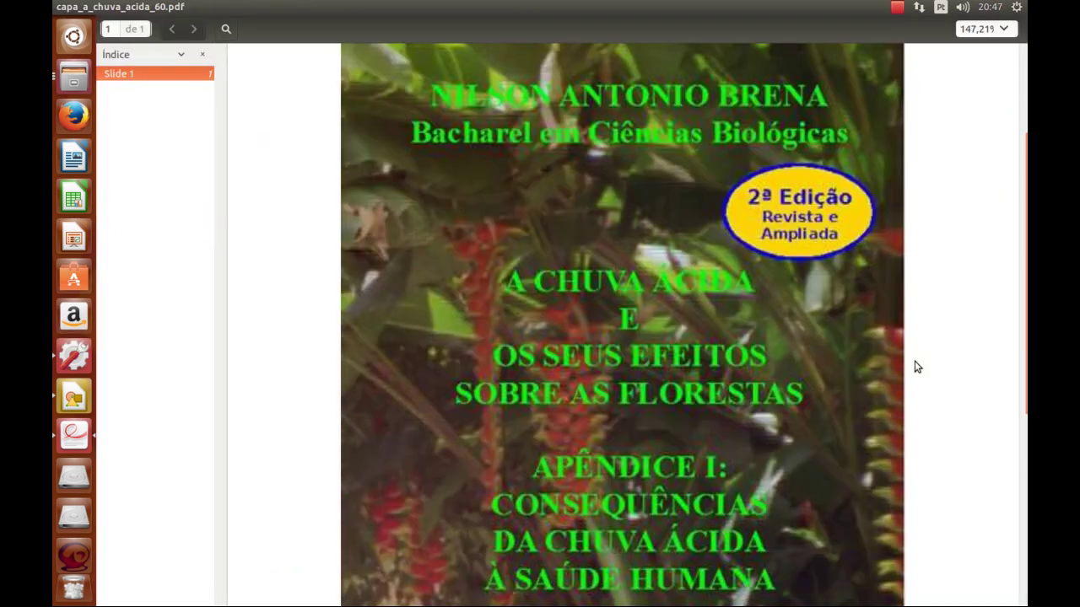
scroll(917, 367, down, 6)
scroll(917, 367, up, 4)
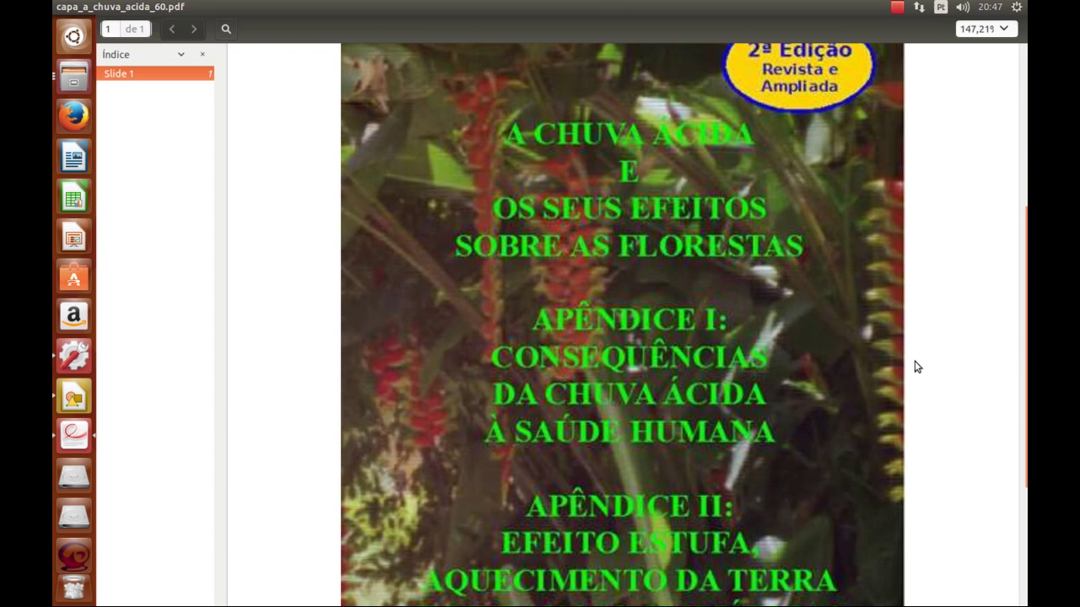
scroll(917, 367, up, 4)
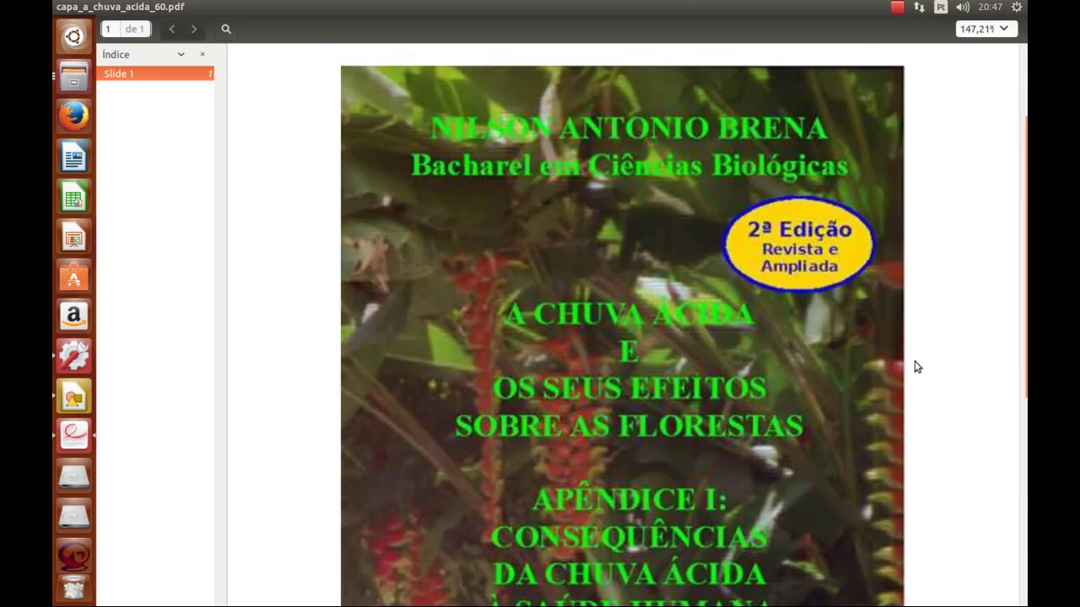
scroll(917, 367, down, 6)
scroll(917, 367, up, 7)
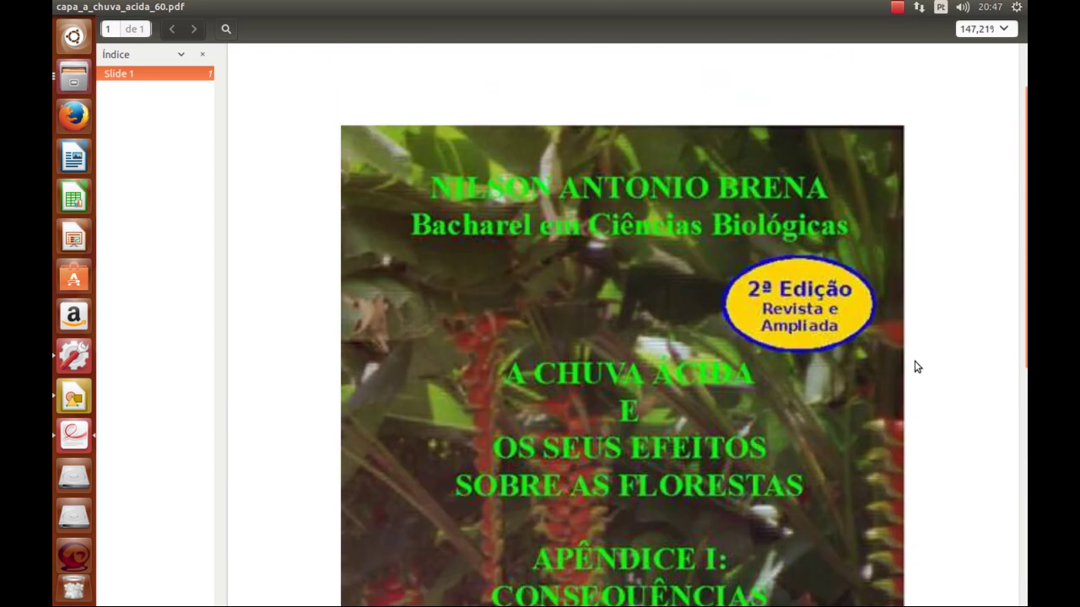
scroll(917, 367, down, 5)
scroll(917, 367, up, 3)
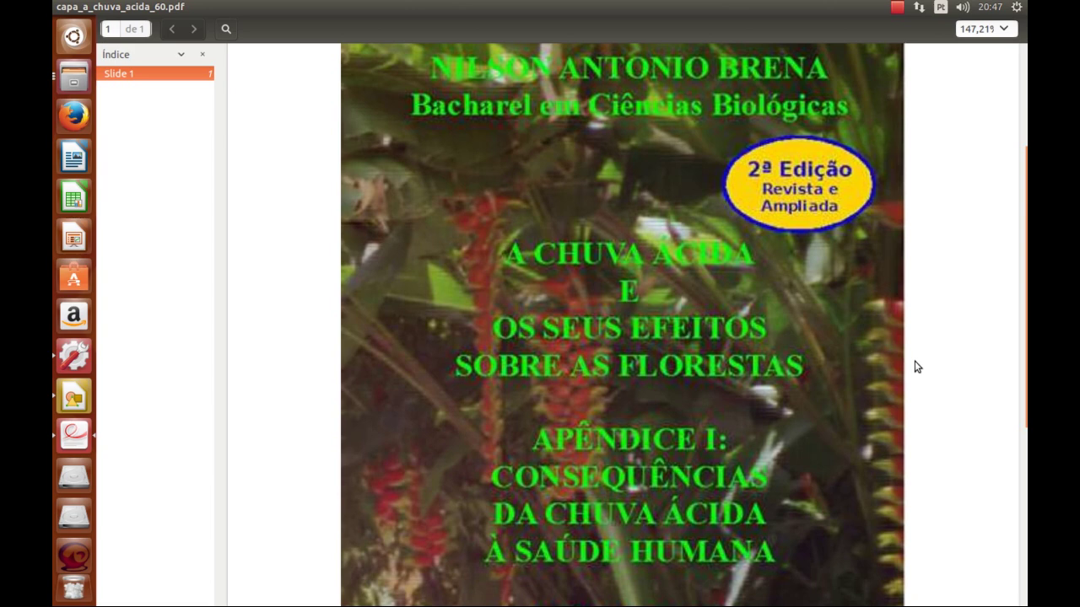
scroll(917, 367, up, 3)
scroll(917, 367, down, 5)
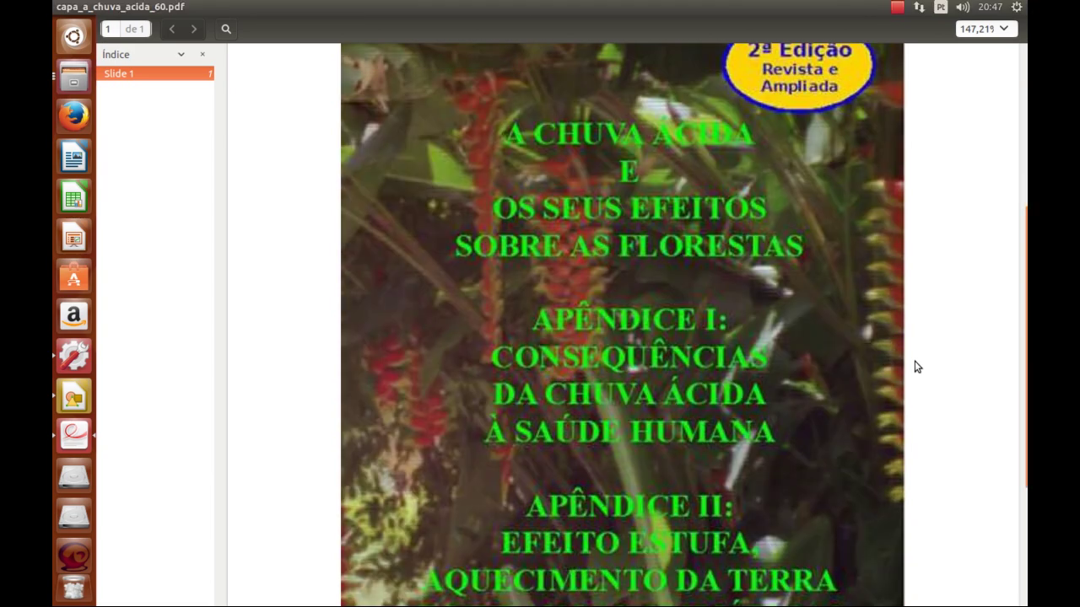
scroll(917, 367, down, 3)
scroll(917, 367, up, 6)
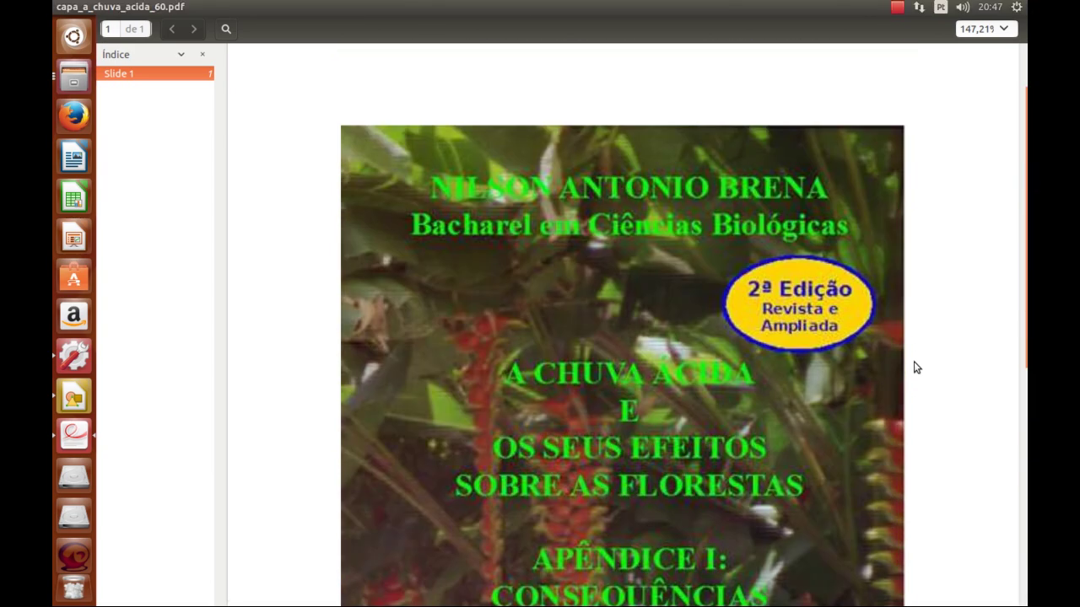
scroll(914, 363, up, 1)
scroll(914, 363, down, 3)
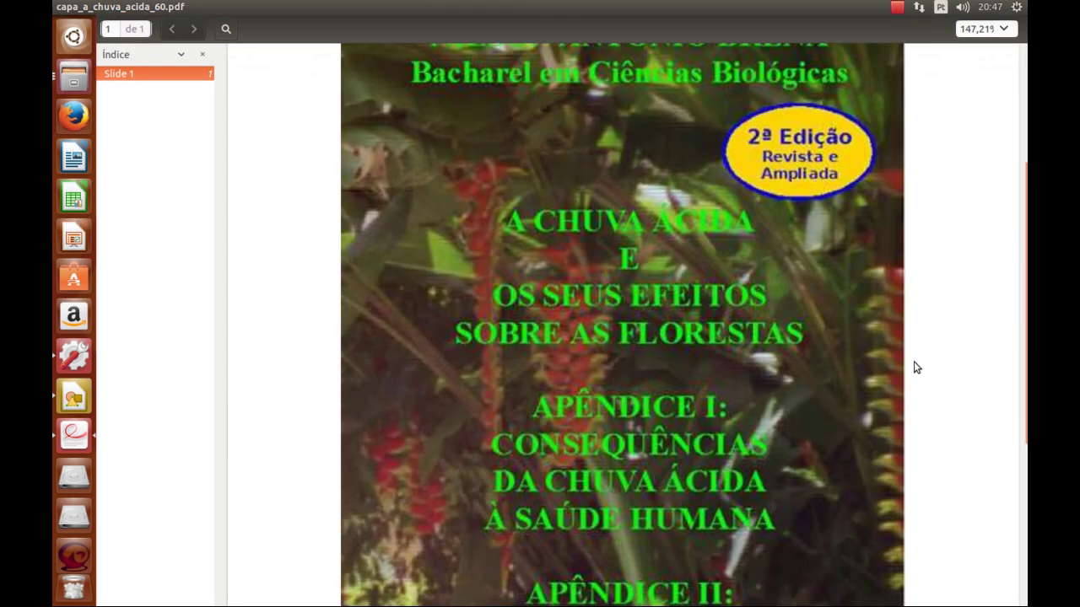
scroll(917, 366, down, 3)
scroll(917, 366, up, 2)
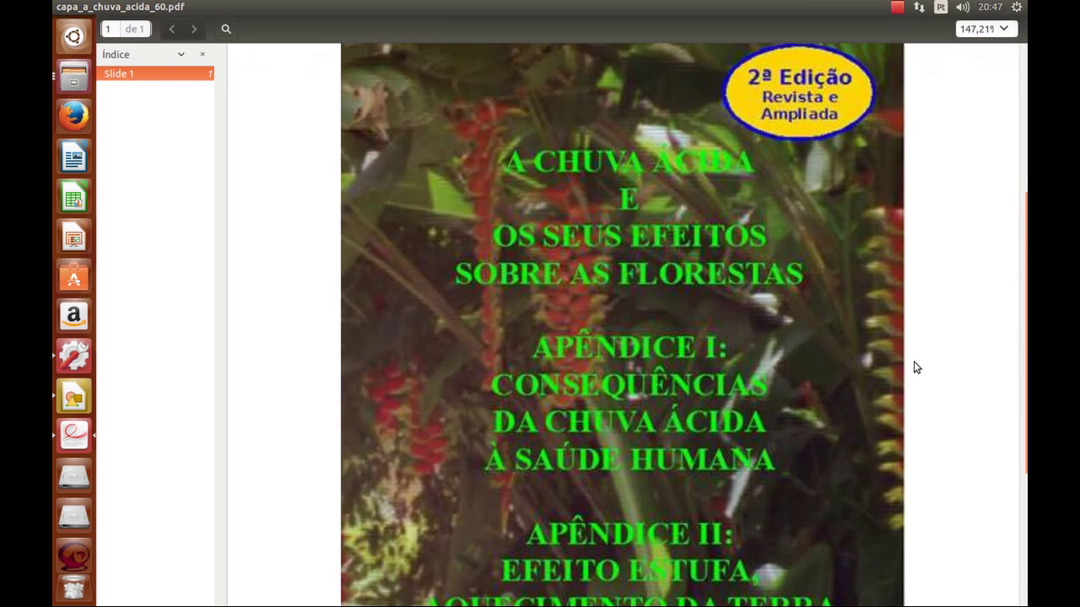
scroll(915, 362, up, 5)
mouse_move(56, 8)
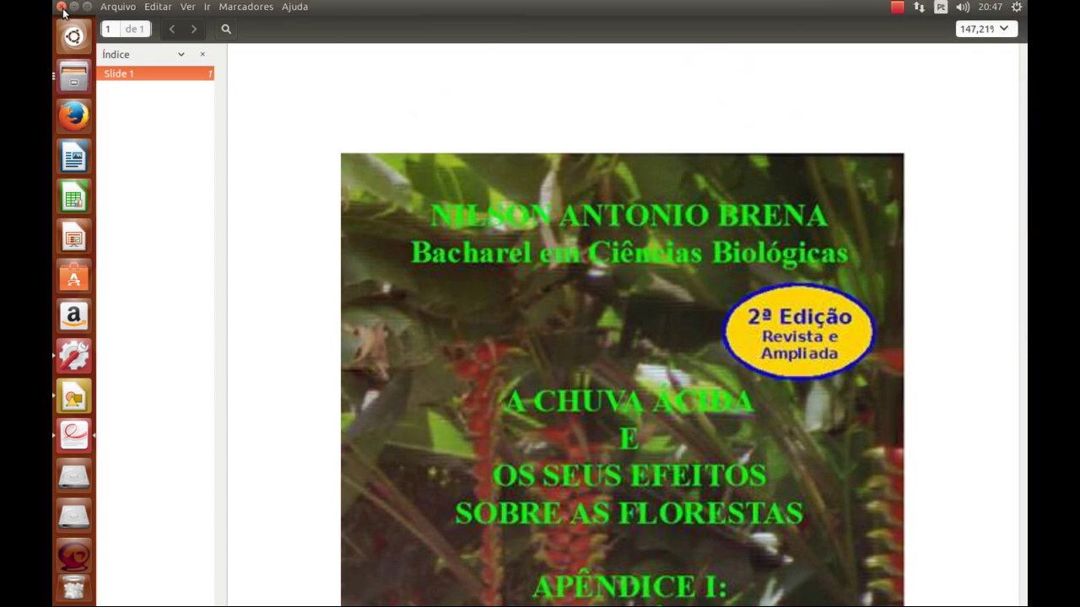
click(61, 6)
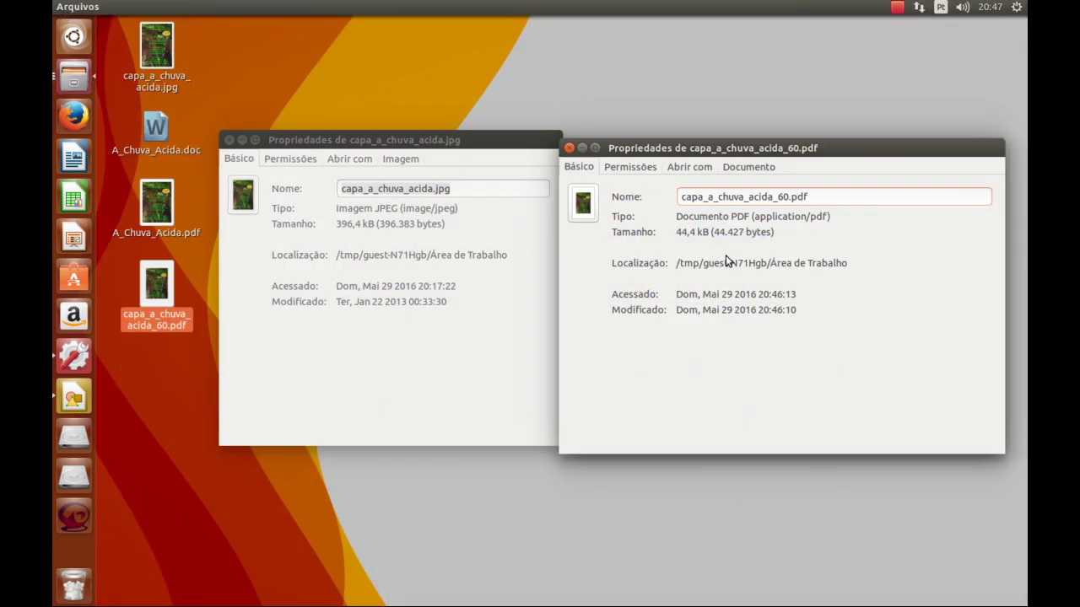
Close both file properties windows and the drawing window holding the cover image.
click(569, 149)
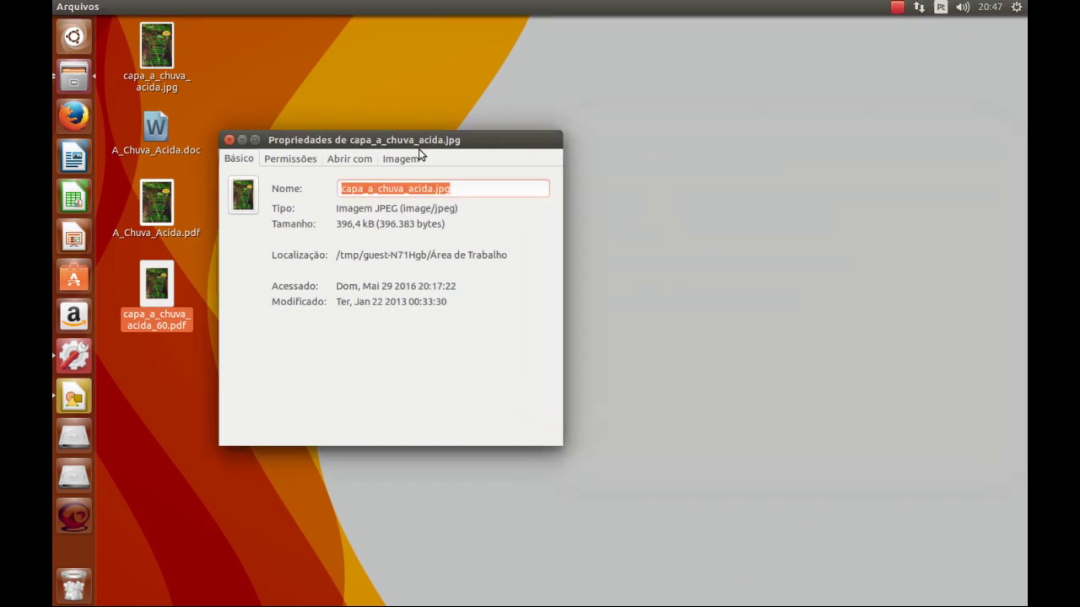
click(226, 139)
click(318, 253)
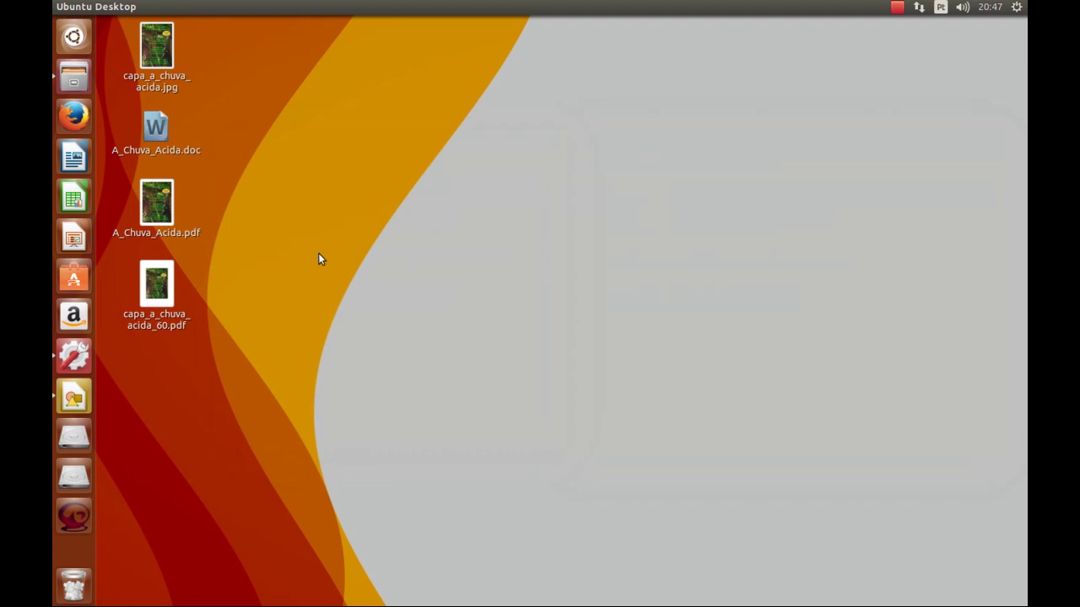
click(153, 133)
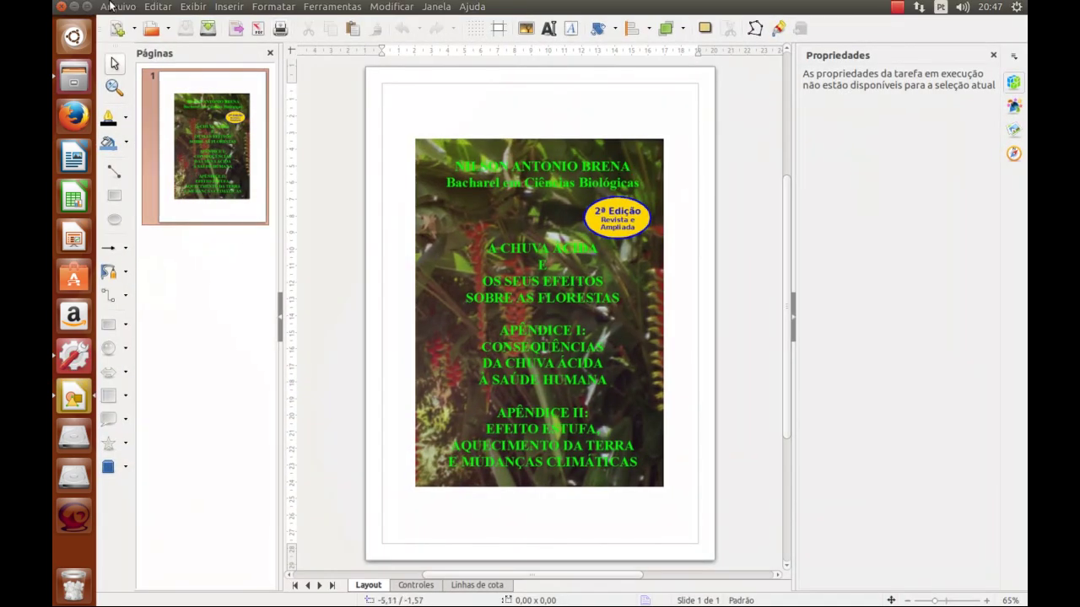
click(62, 9)
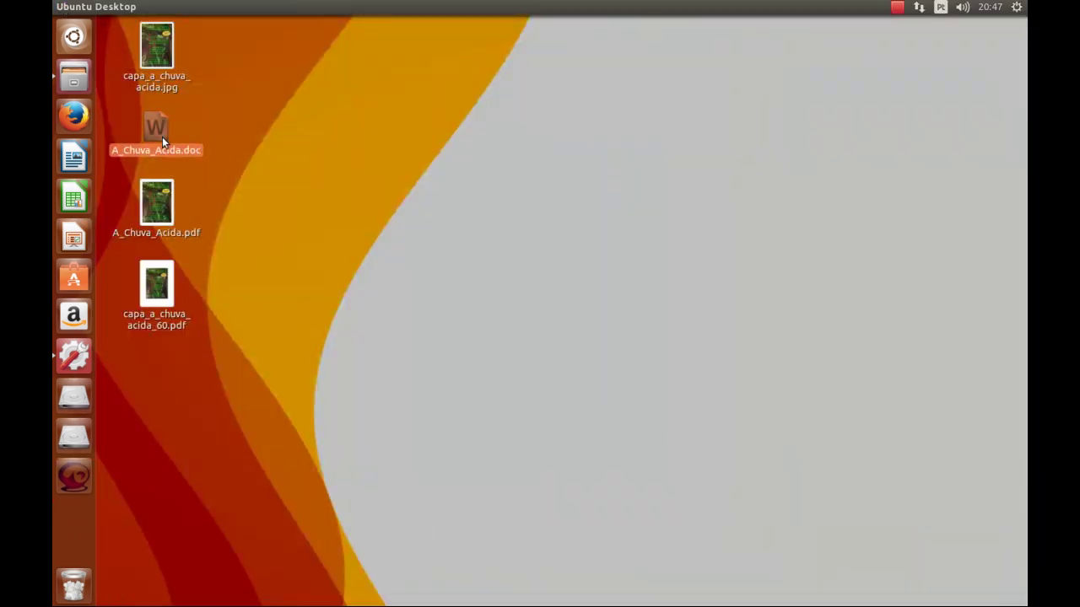
Open A_Chuva_Acida.doc from the desktop with LibreOffice Writer.
right_click(162, 141)
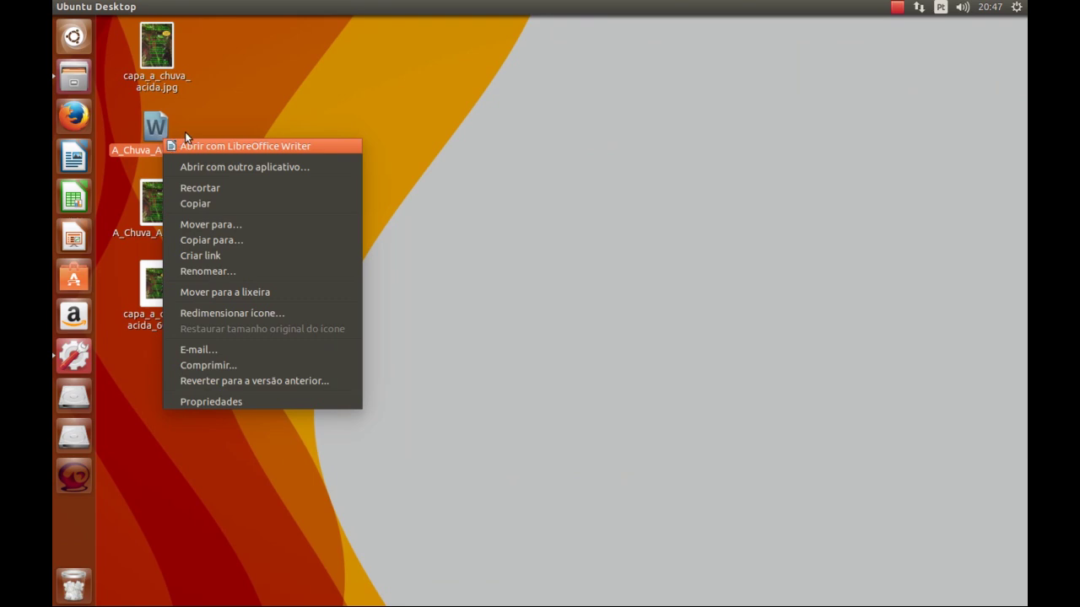
click(165, 124)
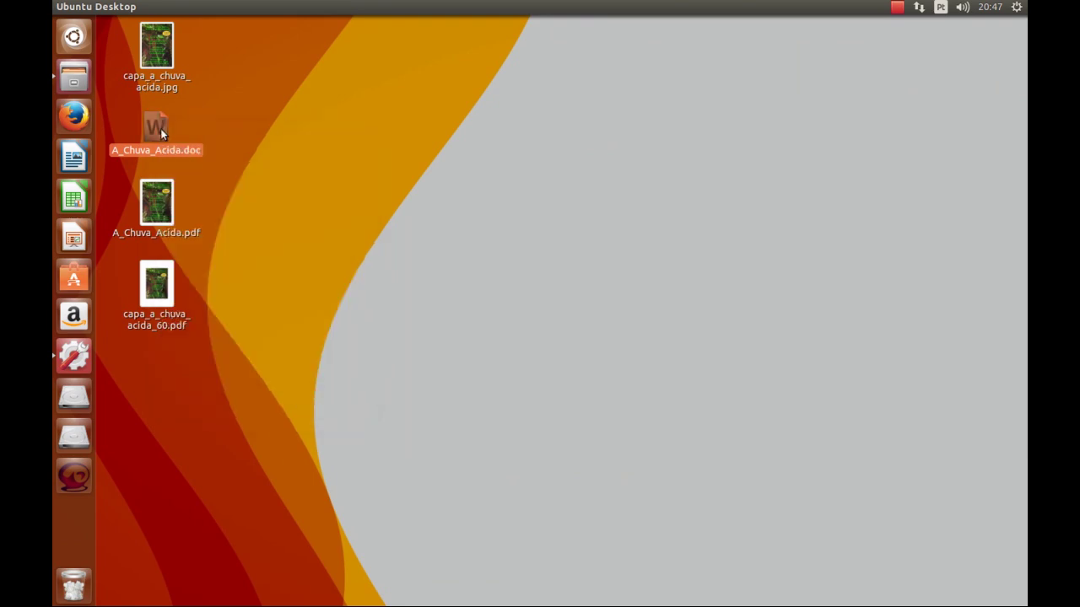
right_click(161, 129)
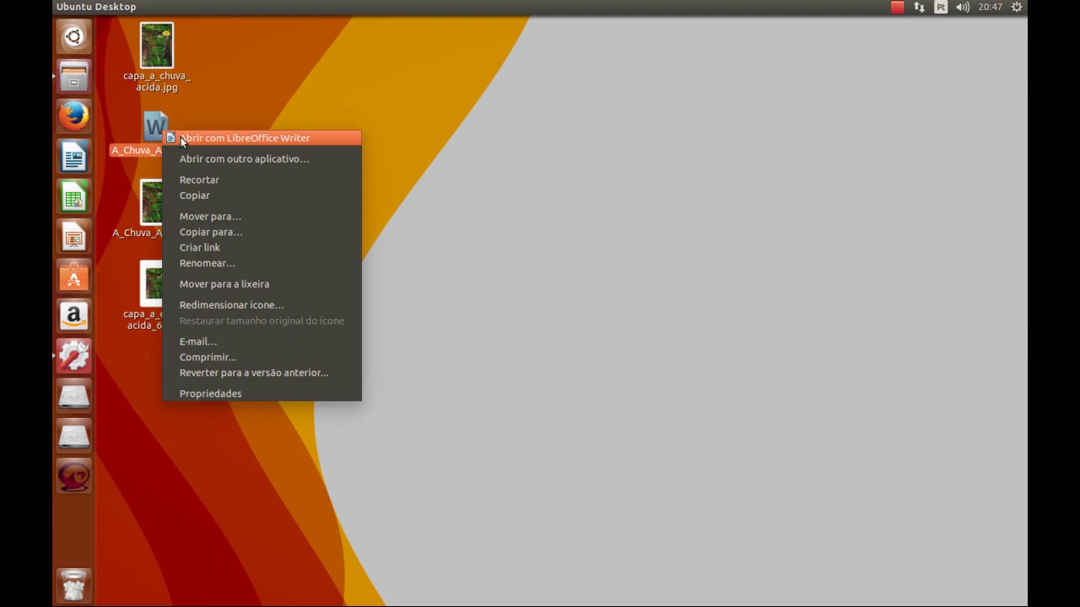
click(182, 139)
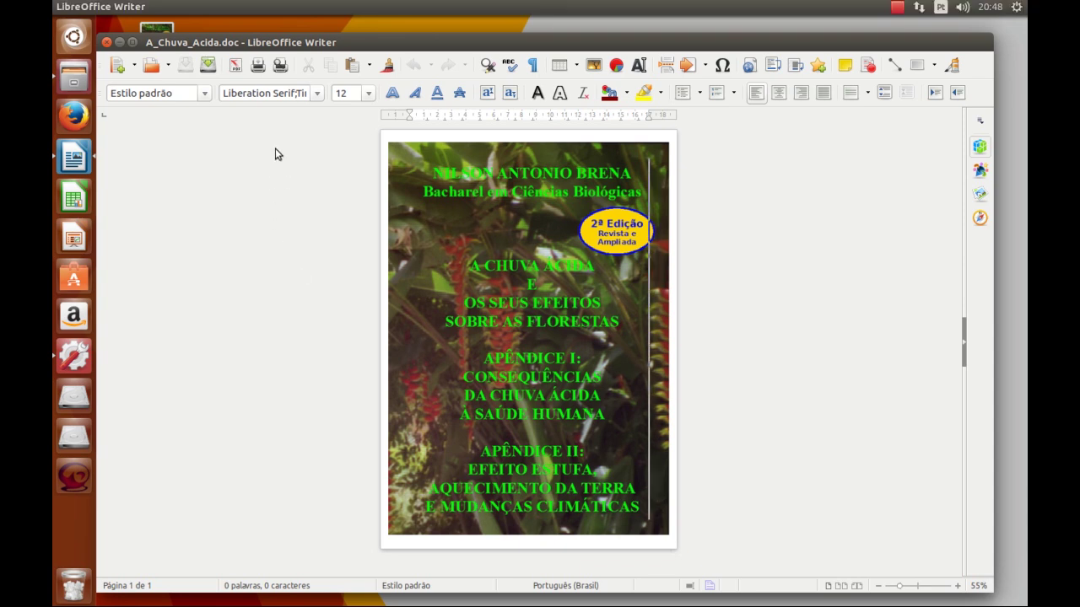
Start a PDF export of the document and set the JPEG compression quality to 40%.
mouse_move(112, 10)
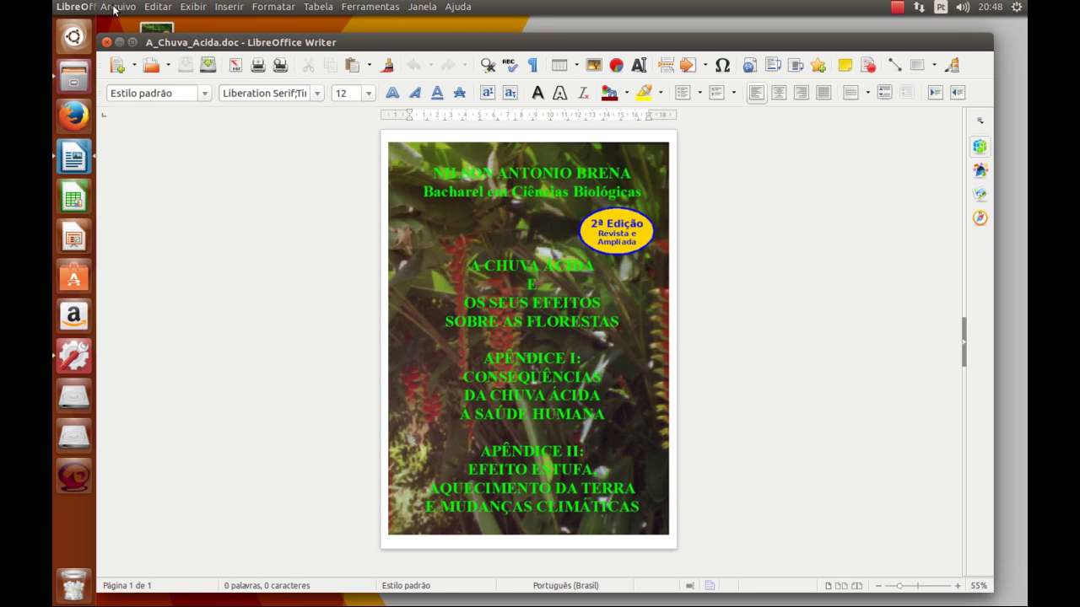
click(113, 8)
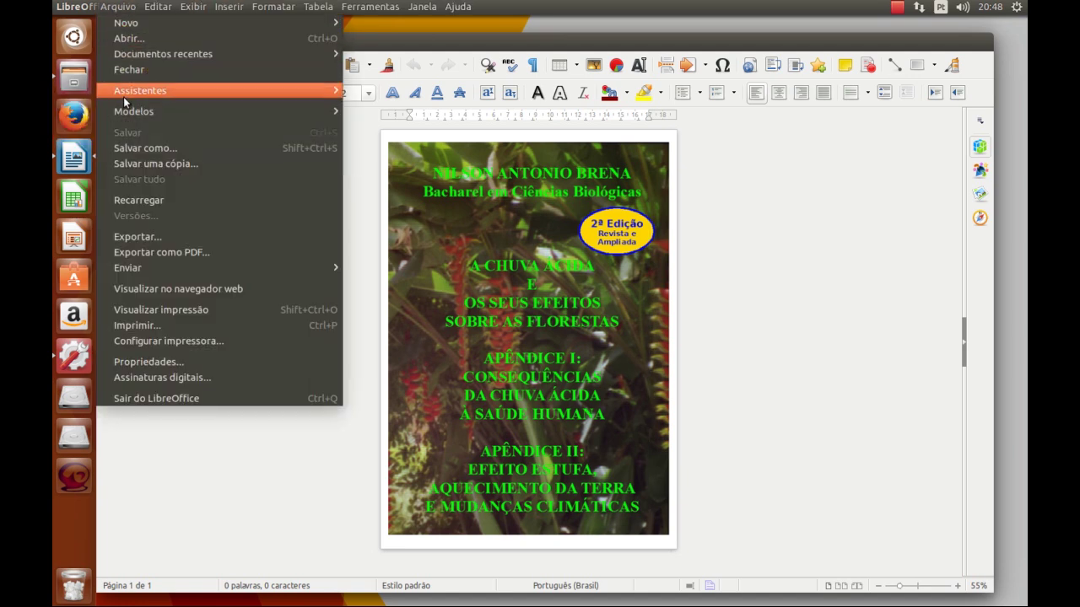
click(134, 256)
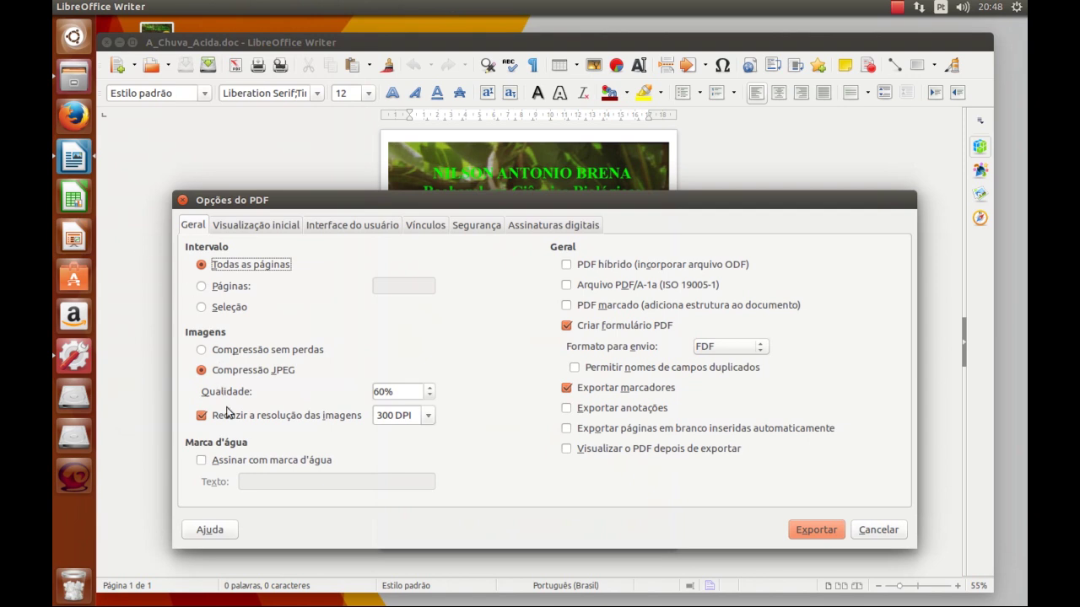
click(398, 391)
drag(398, 391, 276, 389)
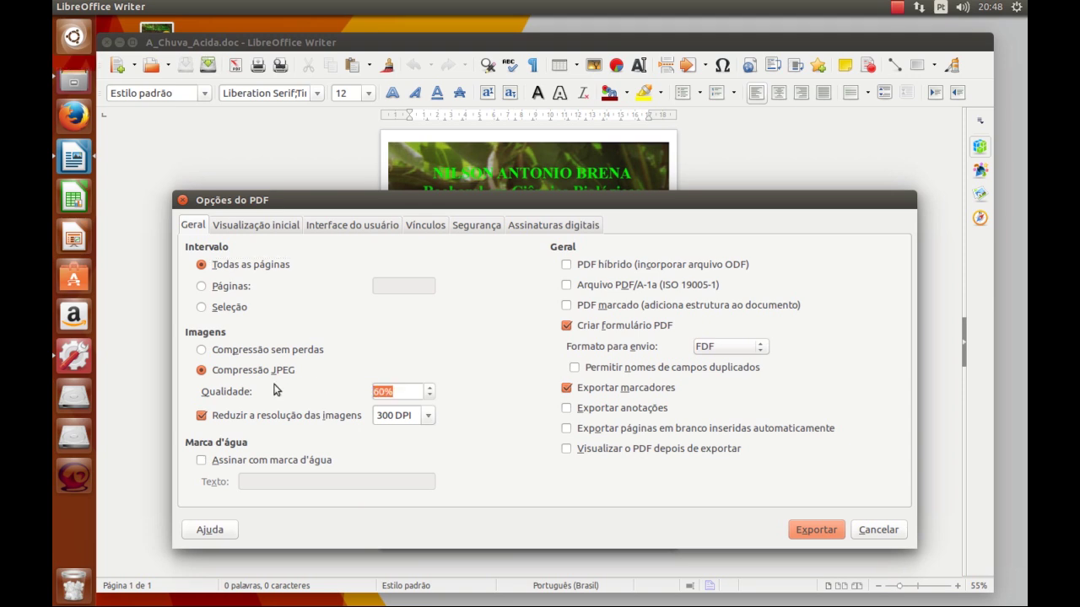
text(40)
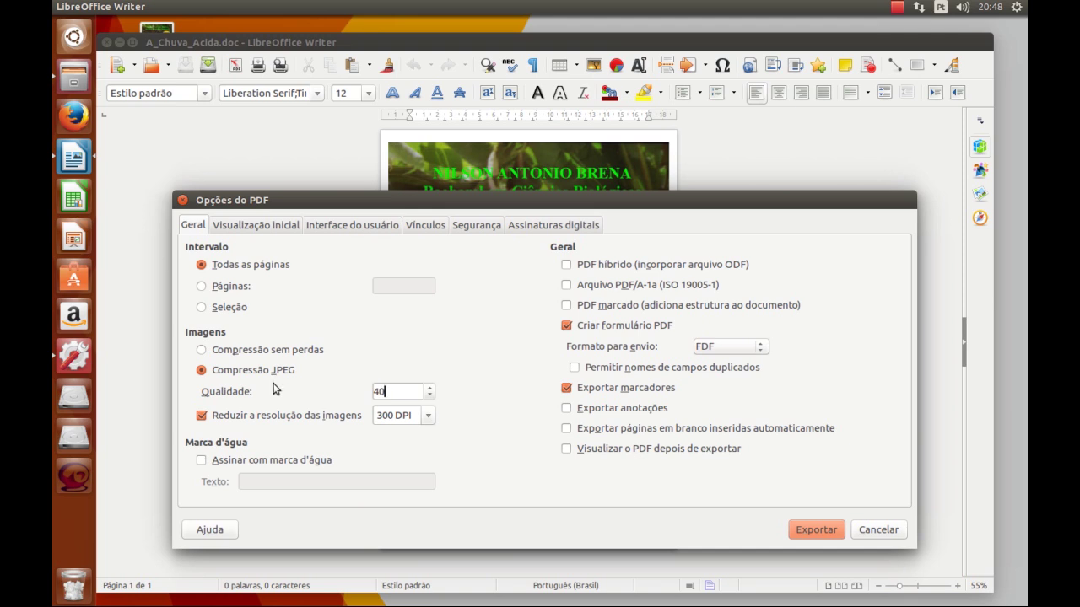
key(Tab)
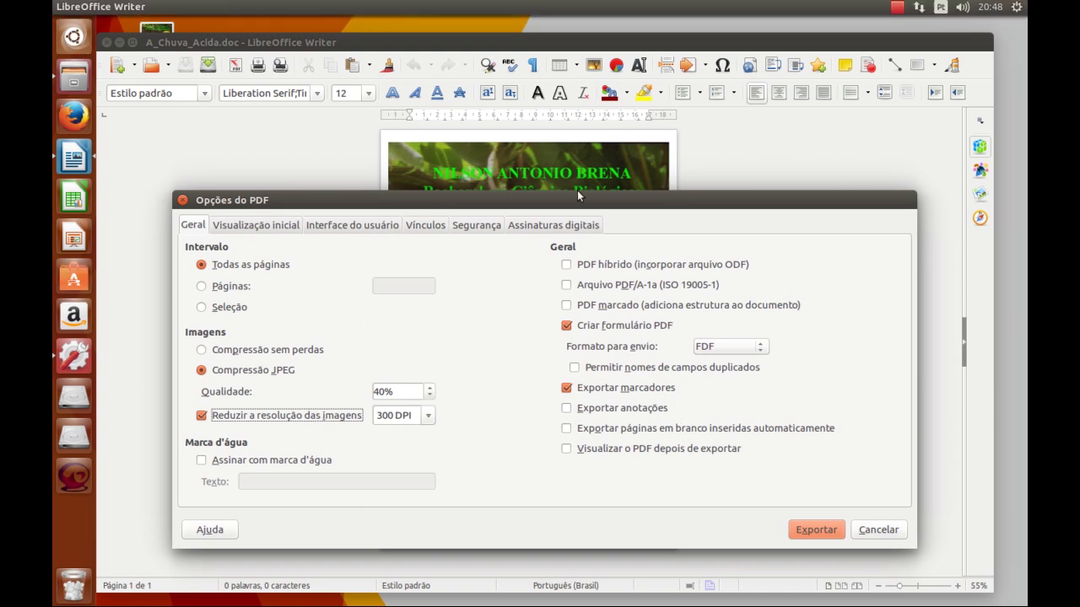
Export the PDF to the desktop folder under the name A_Chuva_Acida_40.
click(811, 532)
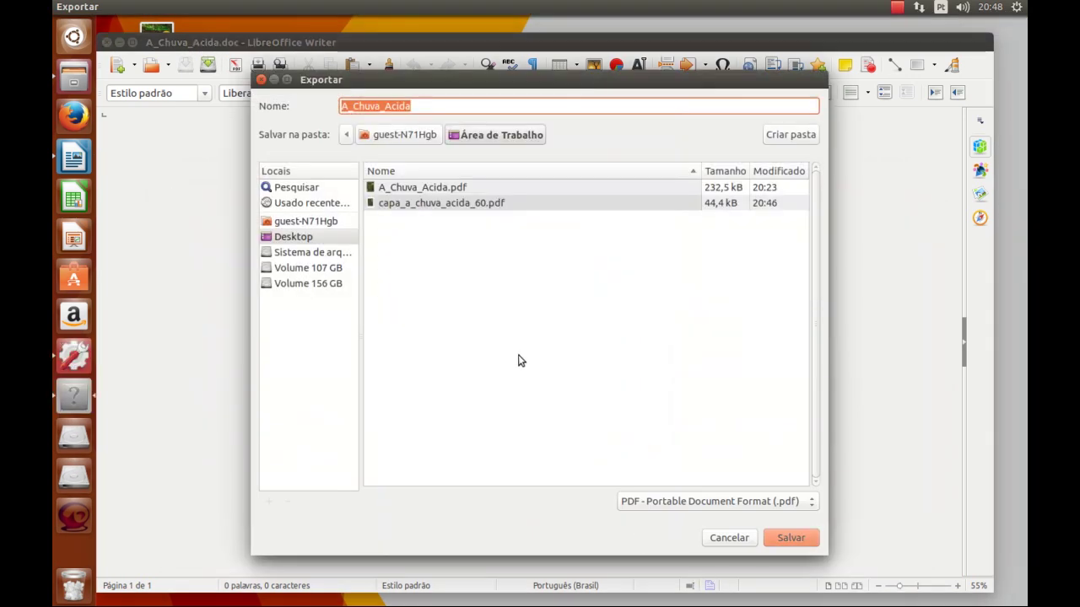
click(425, 104)
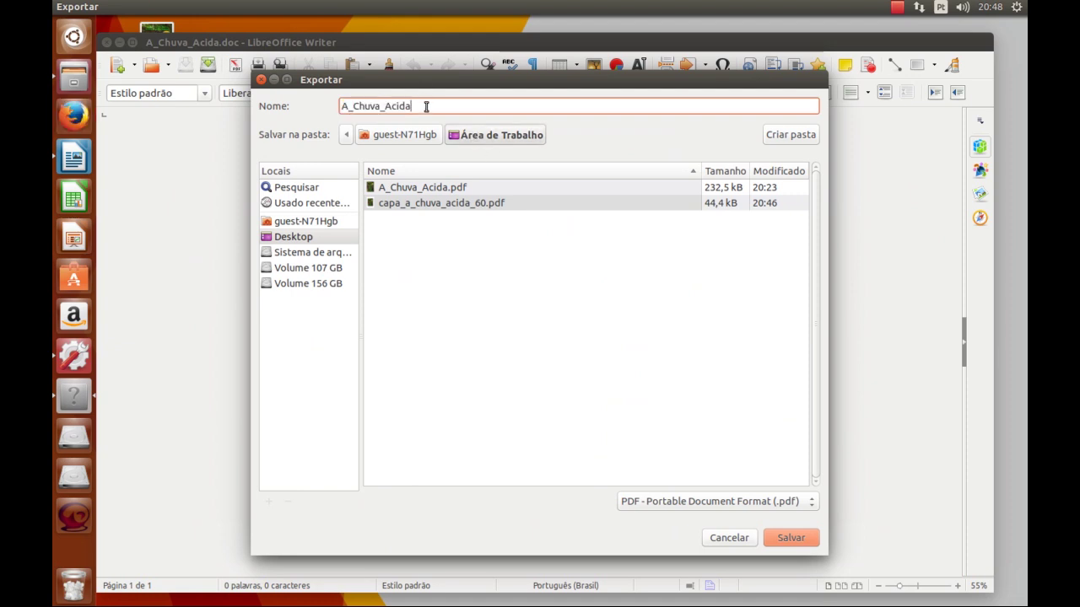
text(_60)
key(BackSpace)
key(BackSpace)
text(40)
click(786, 540)
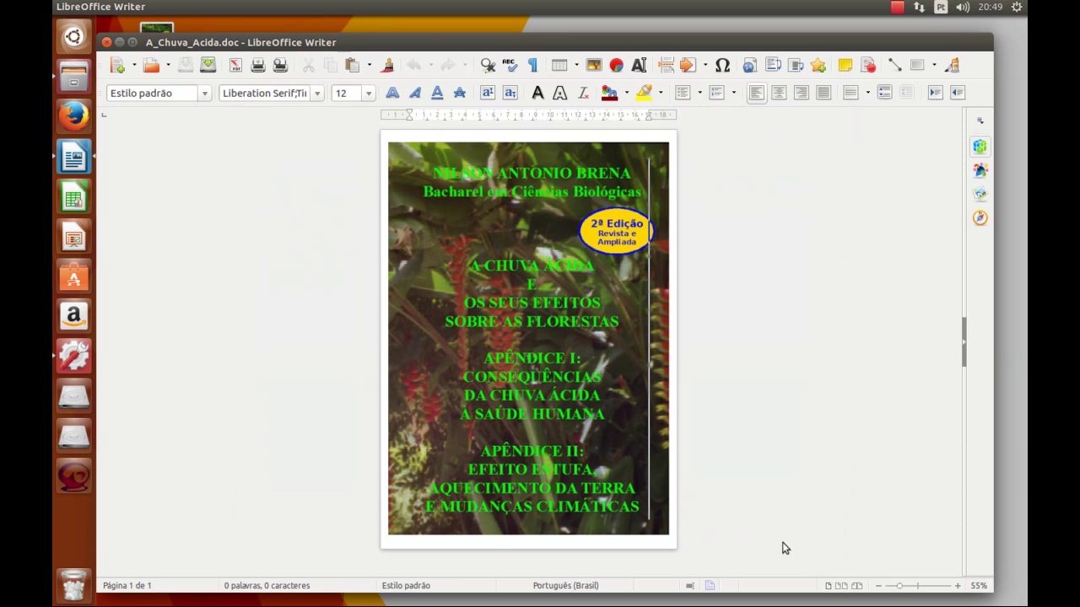
Minimize the Writer window and open A_Chuva_Acida_40.pdf from the desktop.
click(119, 42)
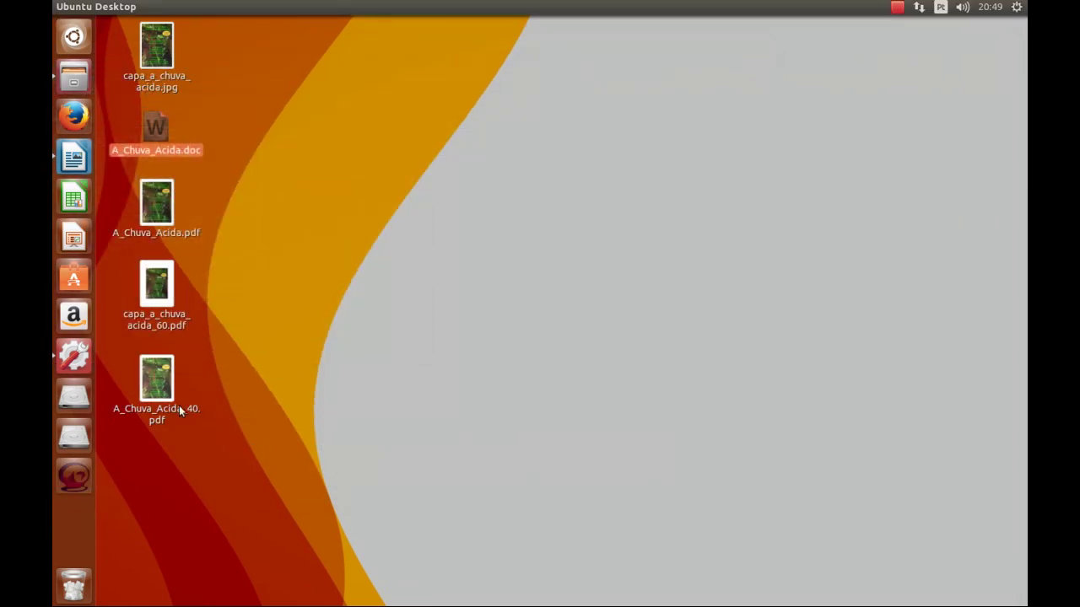
click(160, 397)
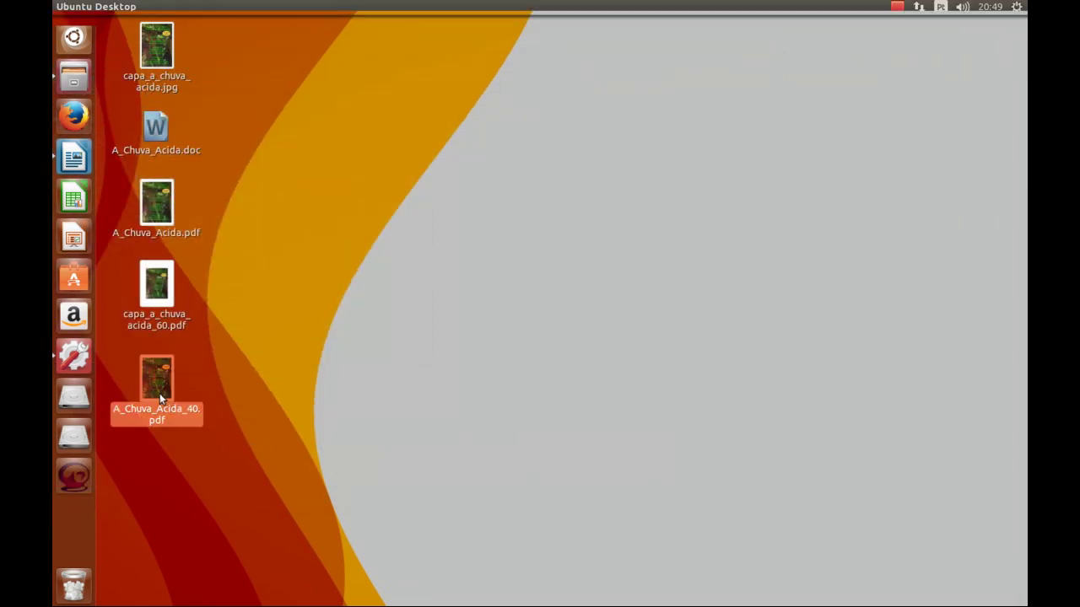
double_click(160, 396)
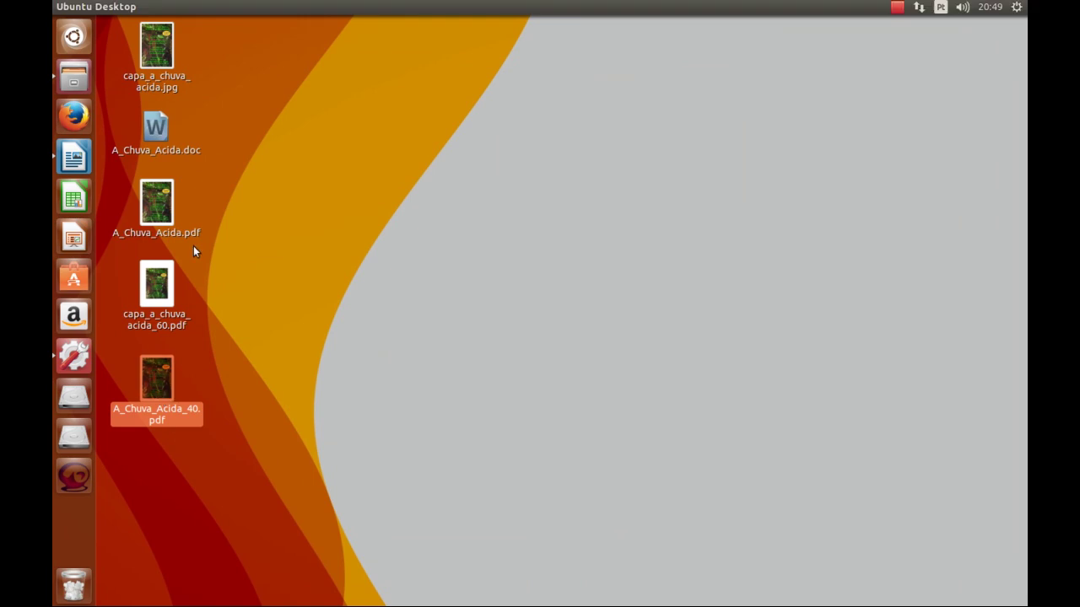
Compare the file sizes of A_Chuva_Acida.doc and A_Chuva_Acida_40.pdf side by side in their properties, and close both property windows.
right_click(152, 139)
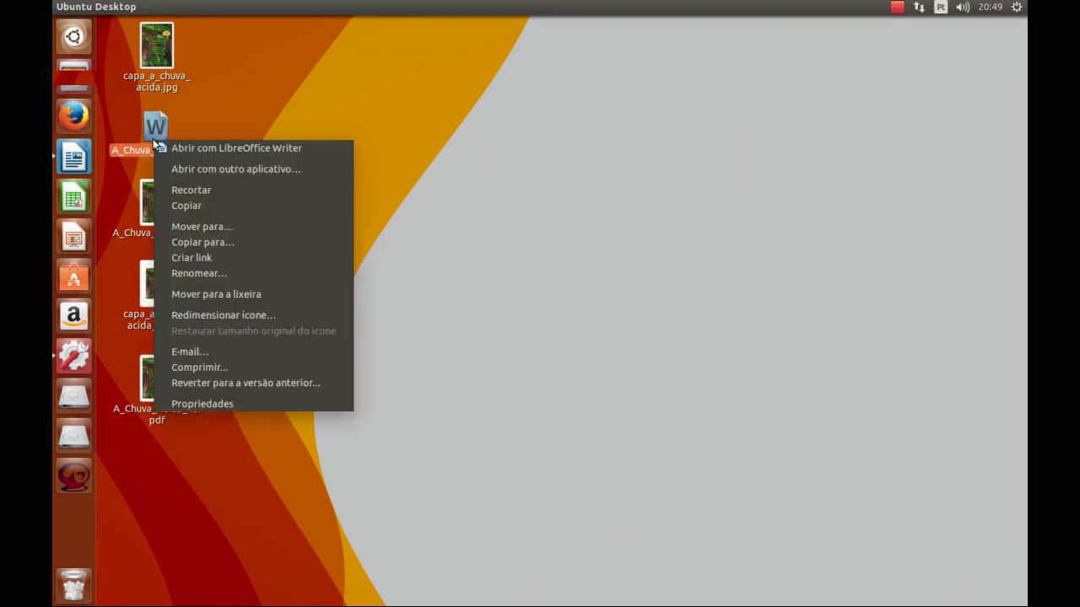
click(253, 402)
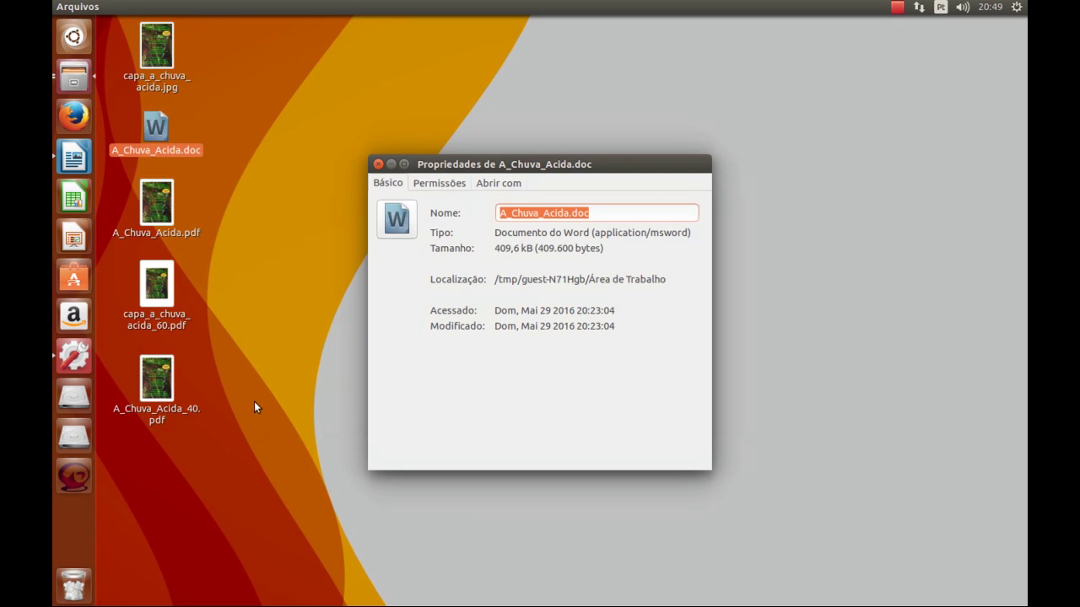
drag(515, 164, 451, 134)
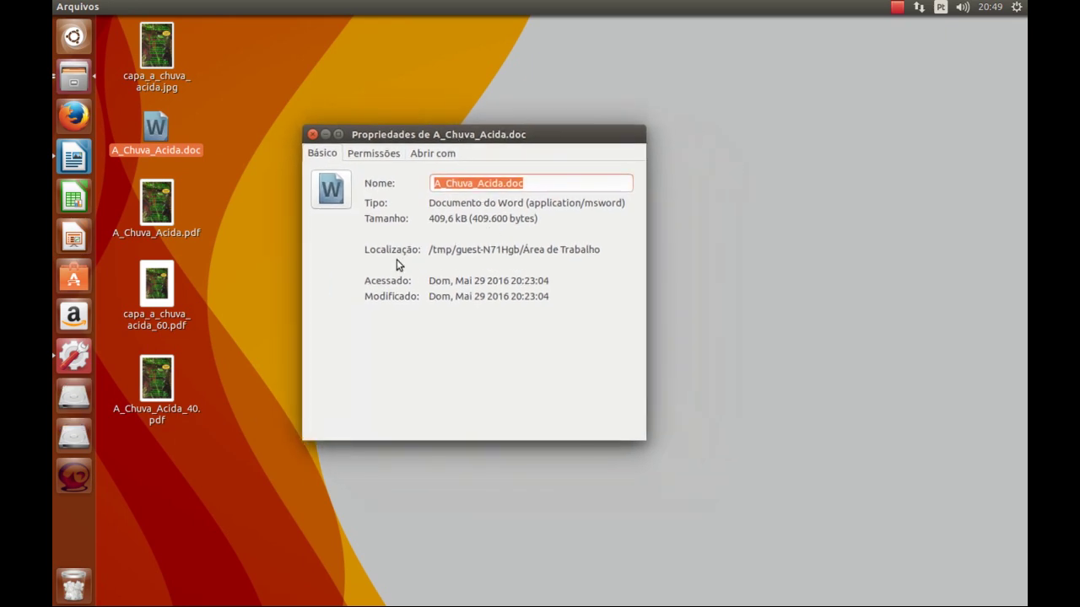
right_click(160, 403)
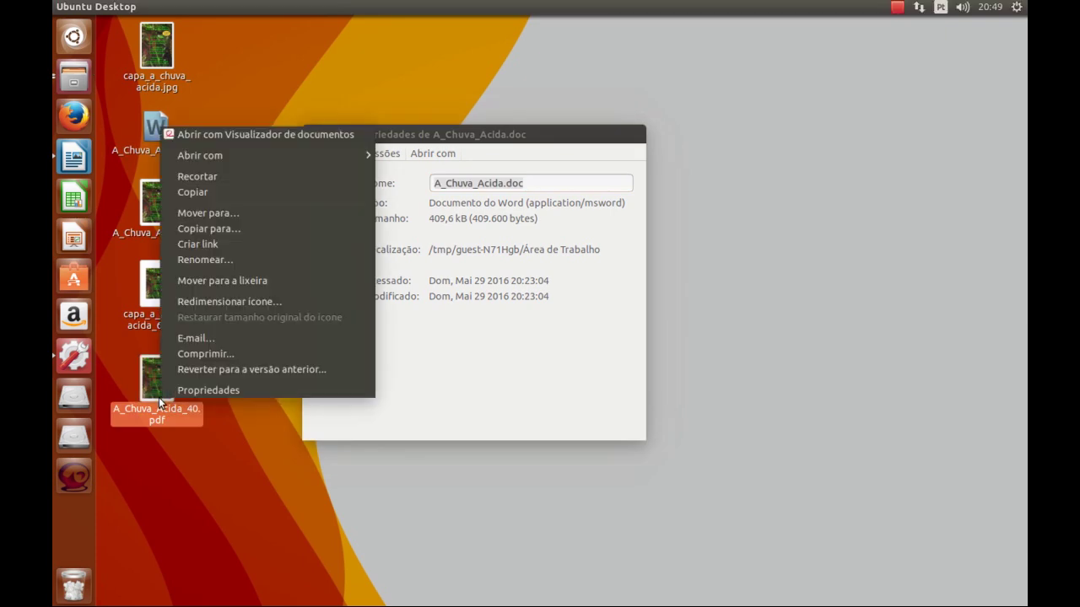
click(246, 389)
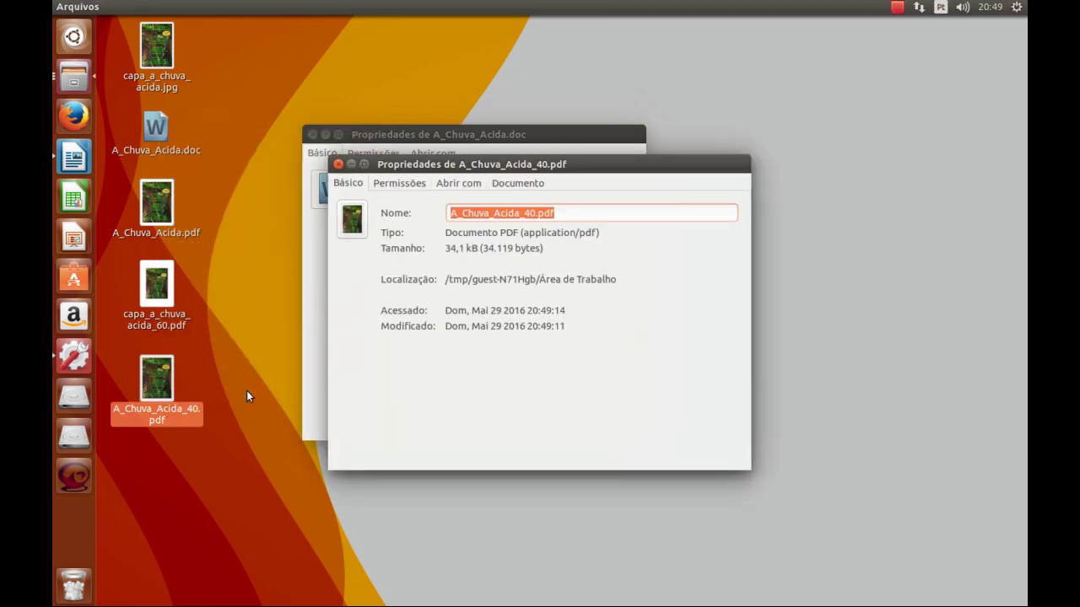
drag(538, 166, 813, 140)
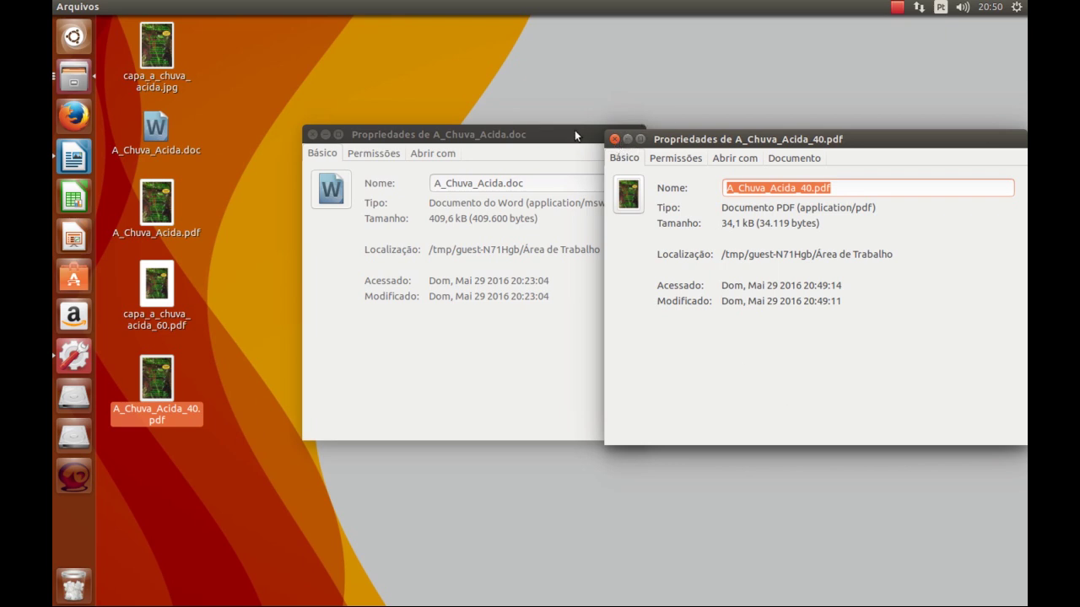
click(614, 138)
click(311, 134)
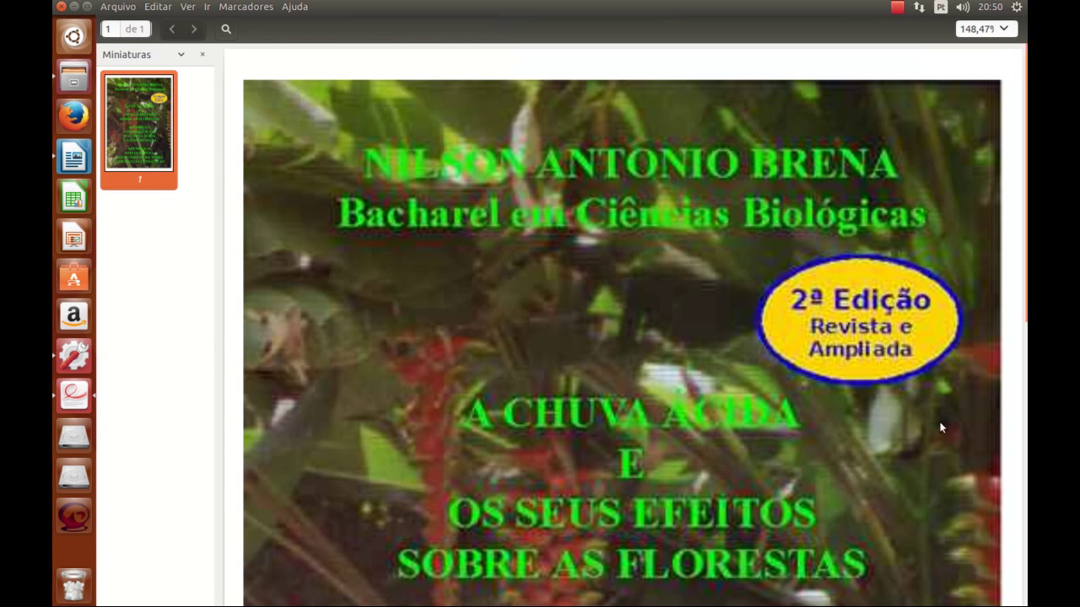
Examine the image and text quality of the whole A_Chuva_Acida_40.pdf cover page and close the document viewer.
scroll(802, 384, down, 10)
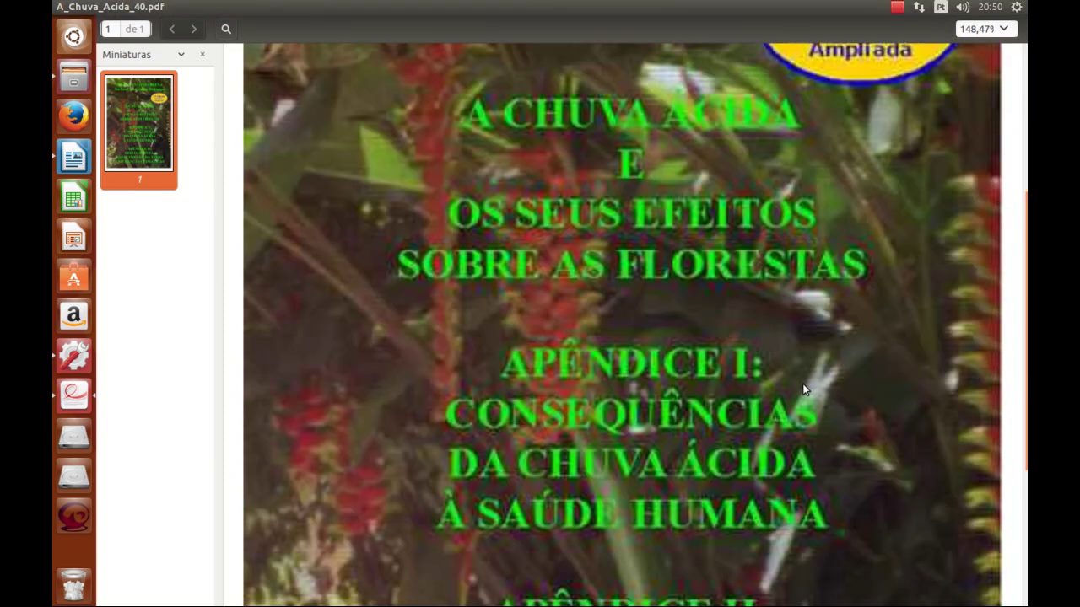
scroll(803, 384, up, 10)
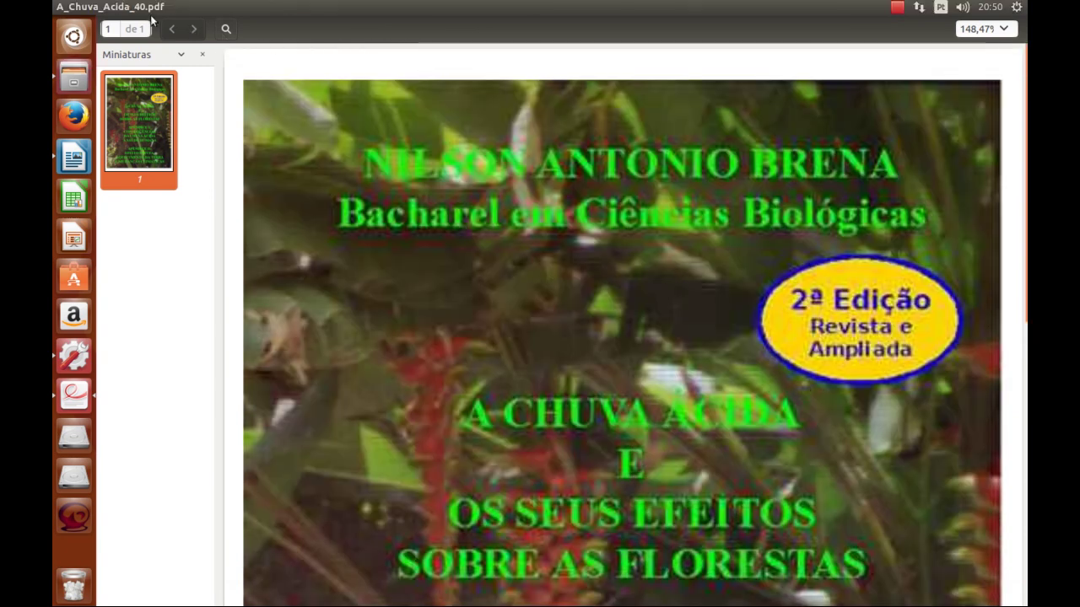
scroll(586, 271, down, 5)
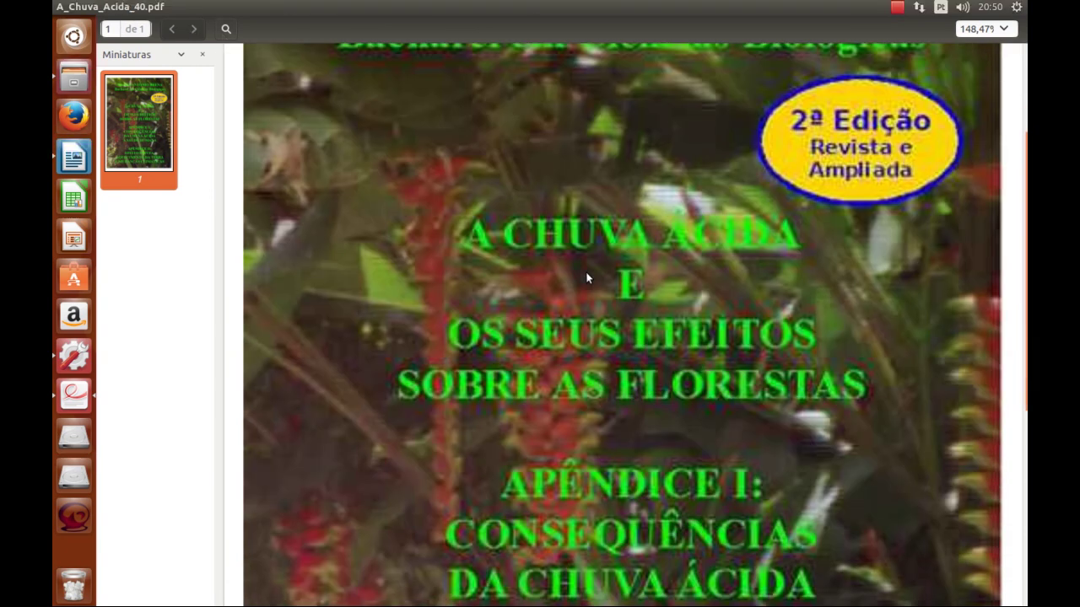
scroll(586, 272, down, 4)
scroll(585, 272, down, 3)
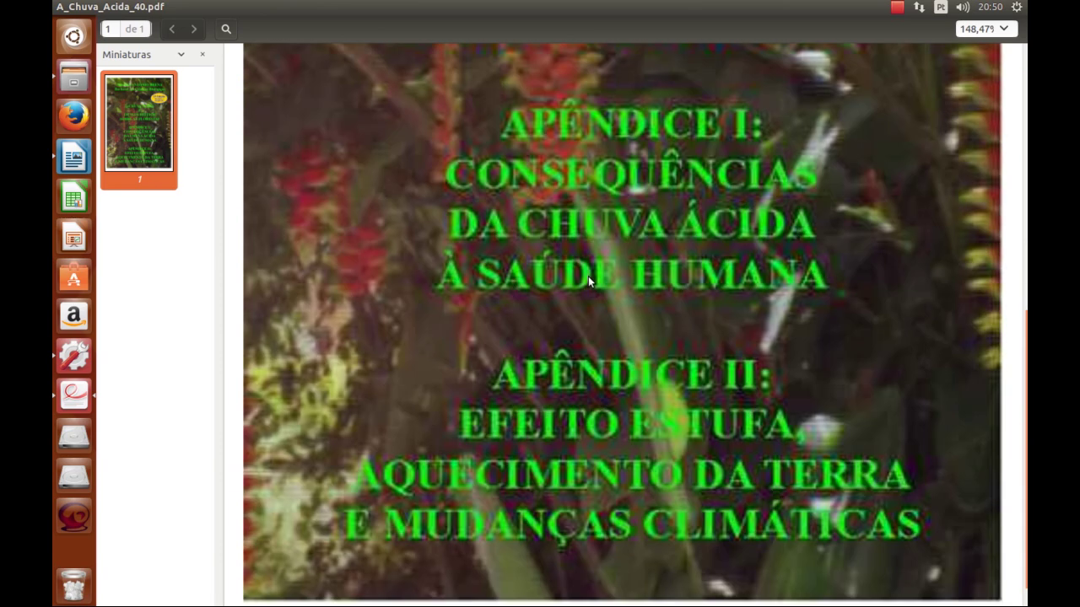
scroll(757, 415, up, 12)
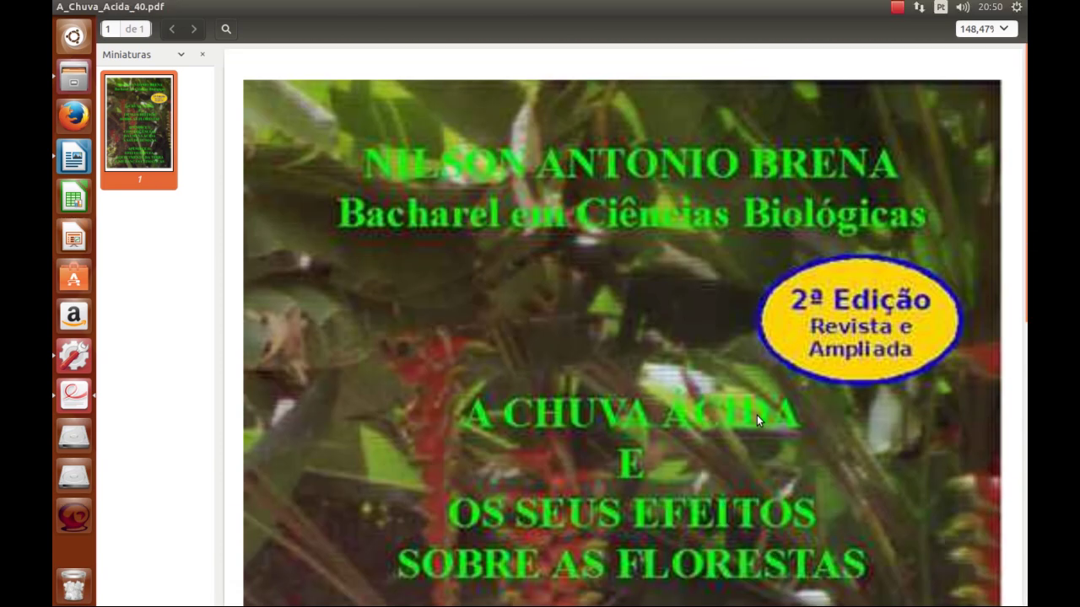
scroll(757, 415, down, 12)
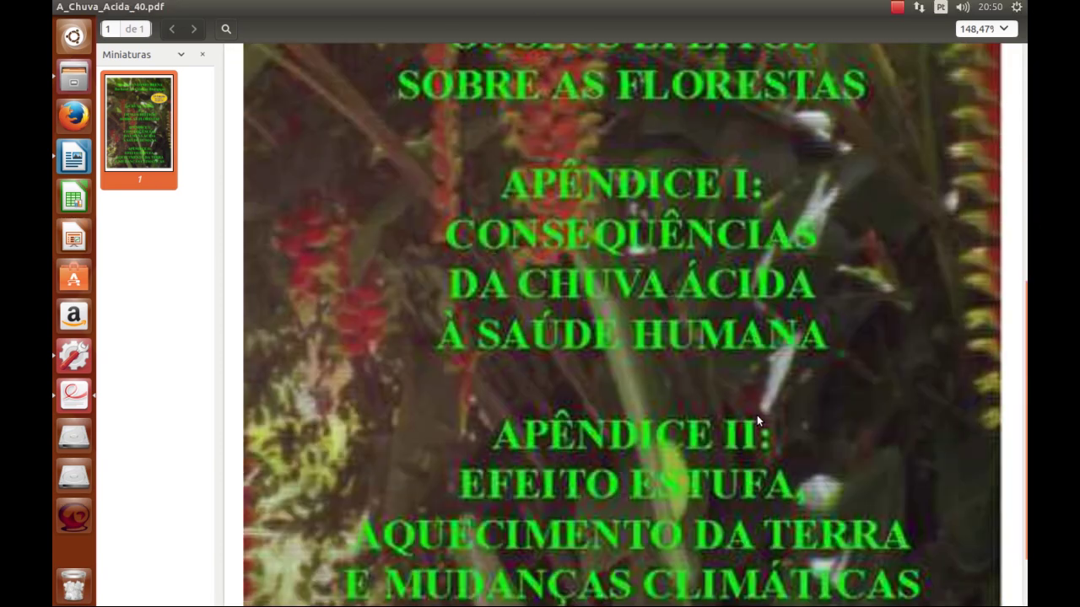
scroll(757, 415, up, 12)
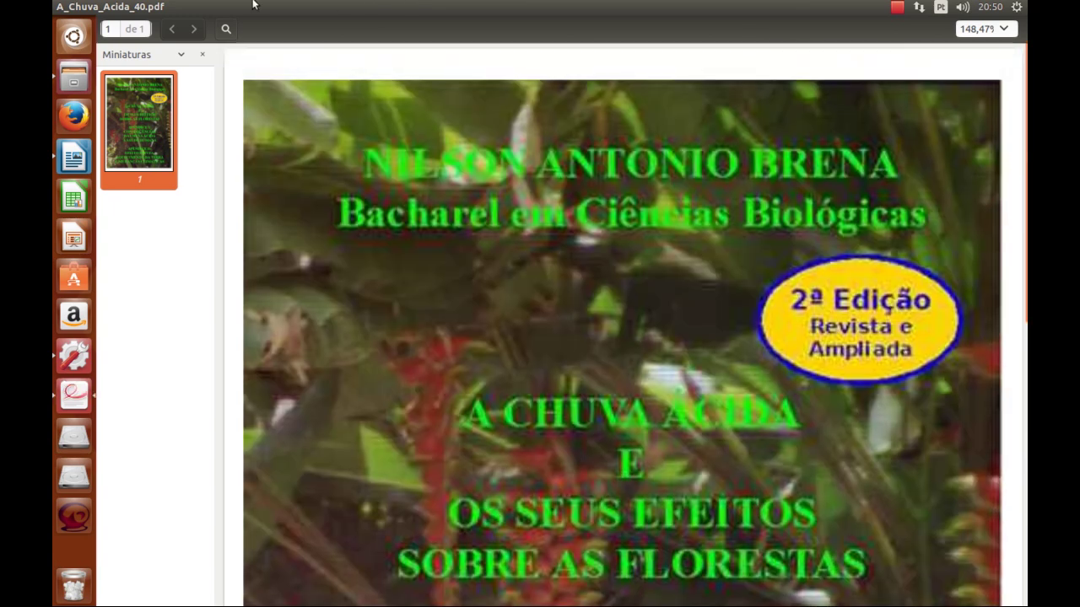
click(62, 8)
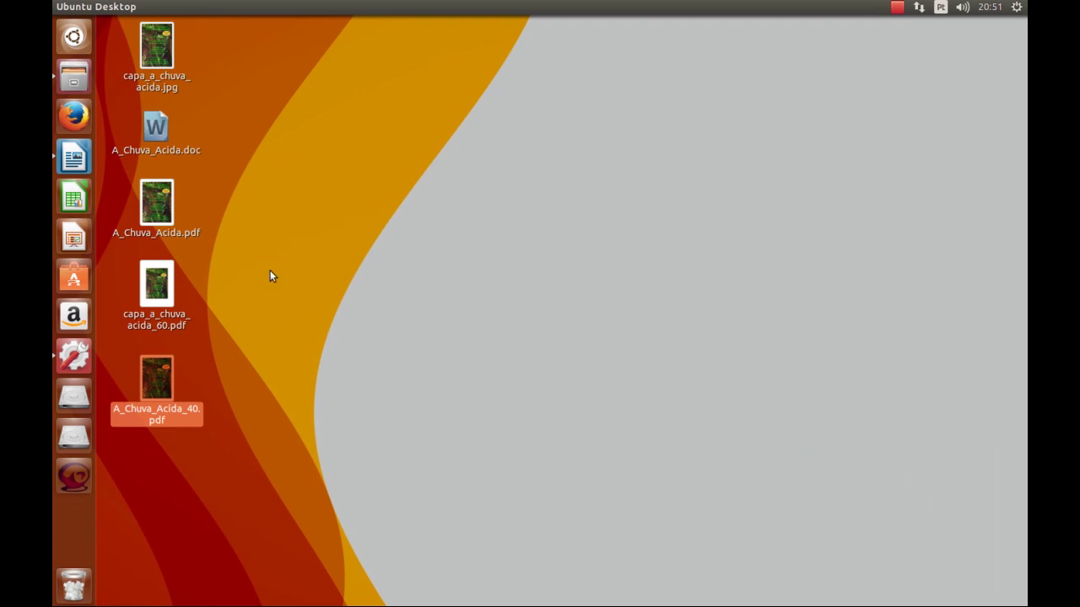
click(236, 250)
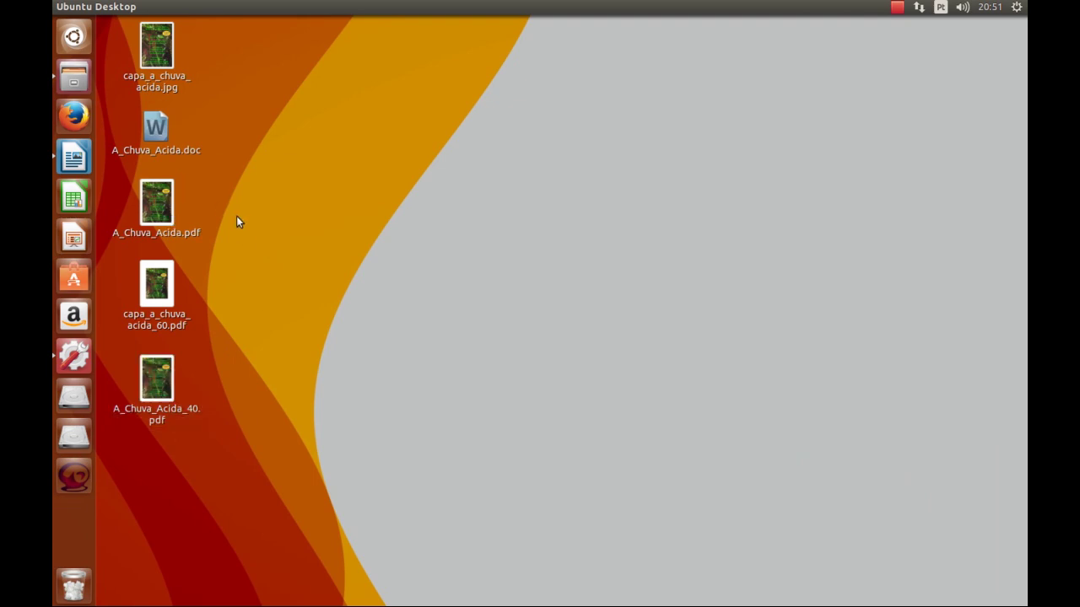
Open A_Chuva_Acida.pdf from the desktop with LibreOffice, chosen from the full list of installed applications.
right_click(157, 220)
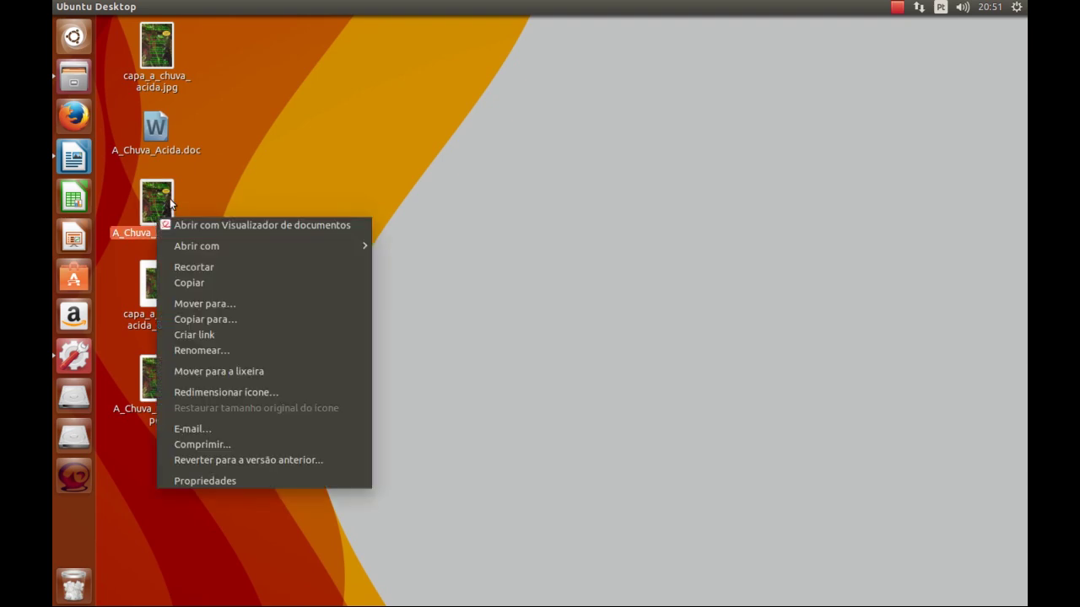
click(233, 204)
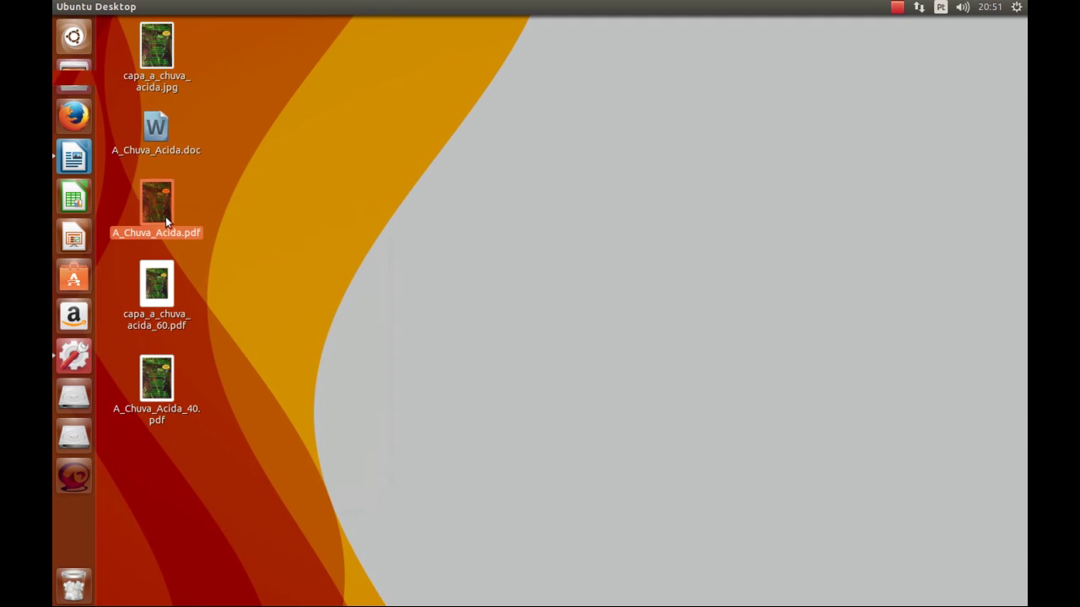
right_click(165, 218)
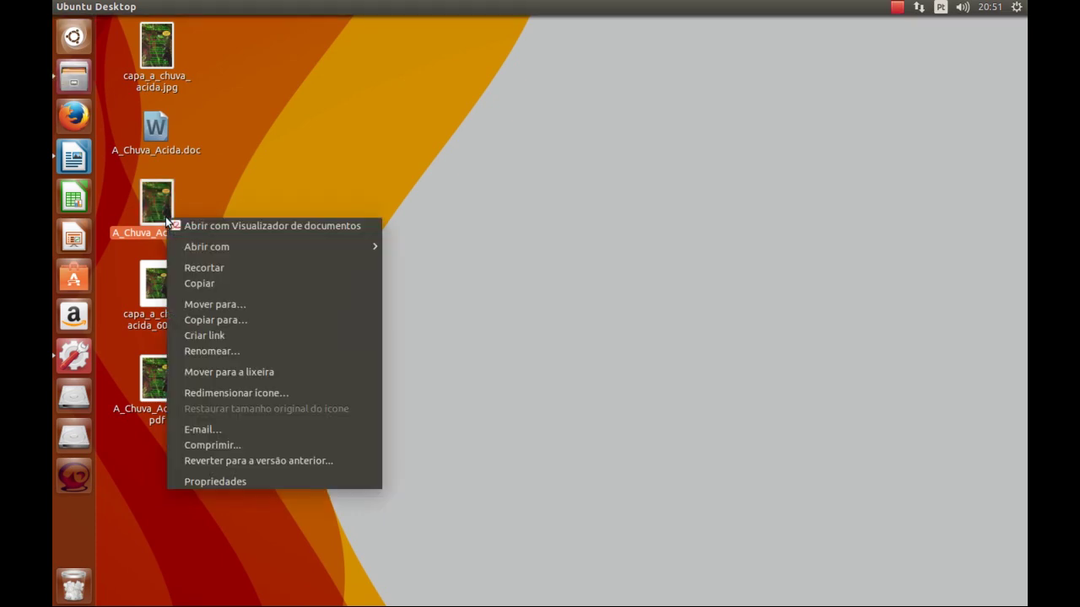
mouse_move(261, 247)
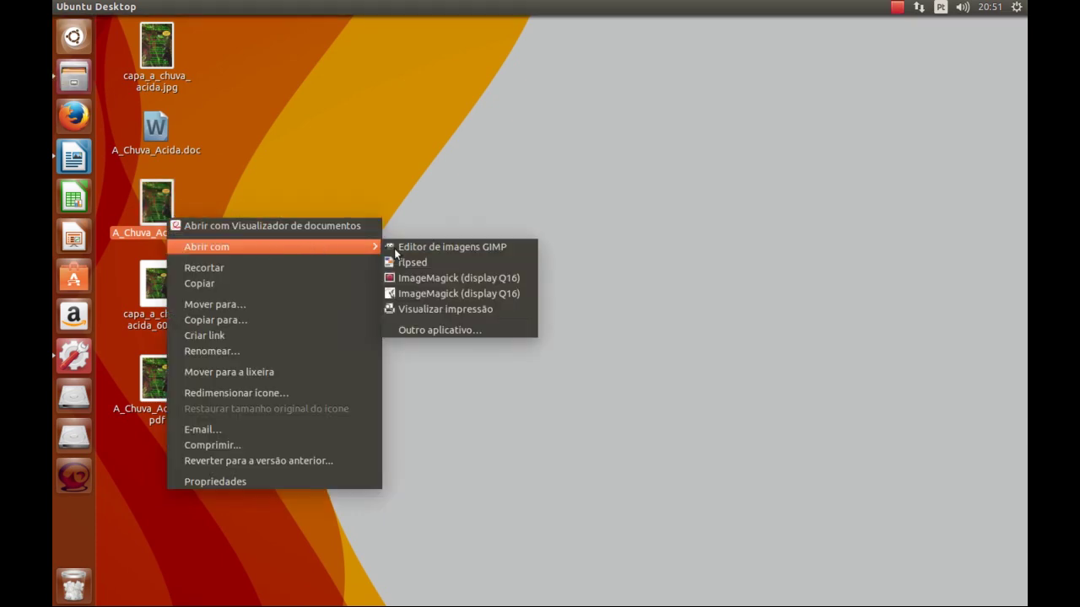
click(448, 330)
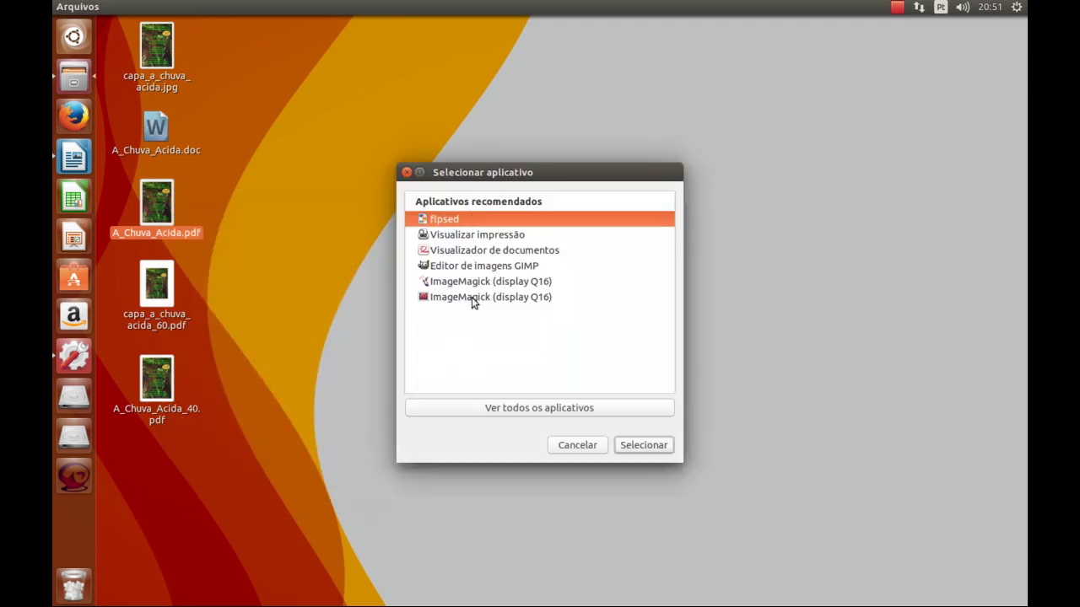
click(476, 412)
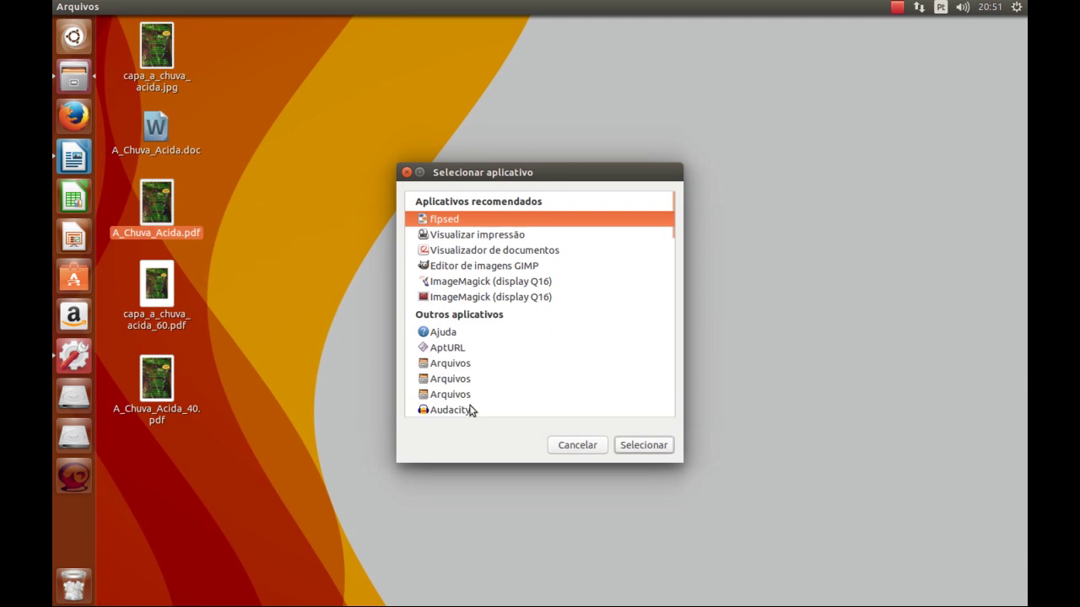
scroll(477, 342, down, 3)
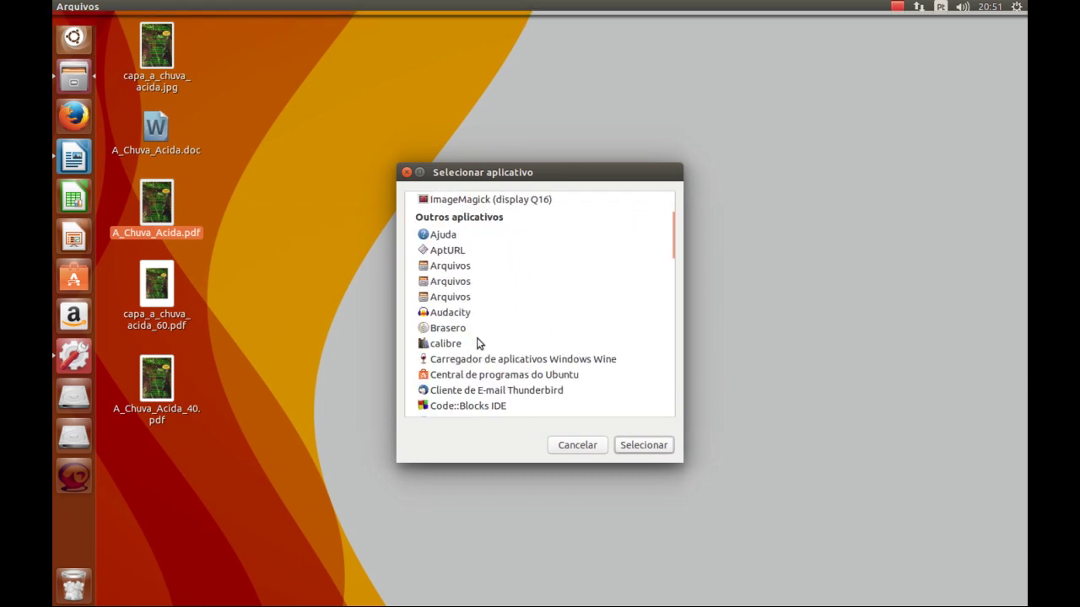
scroll(478, 343, down, 4)
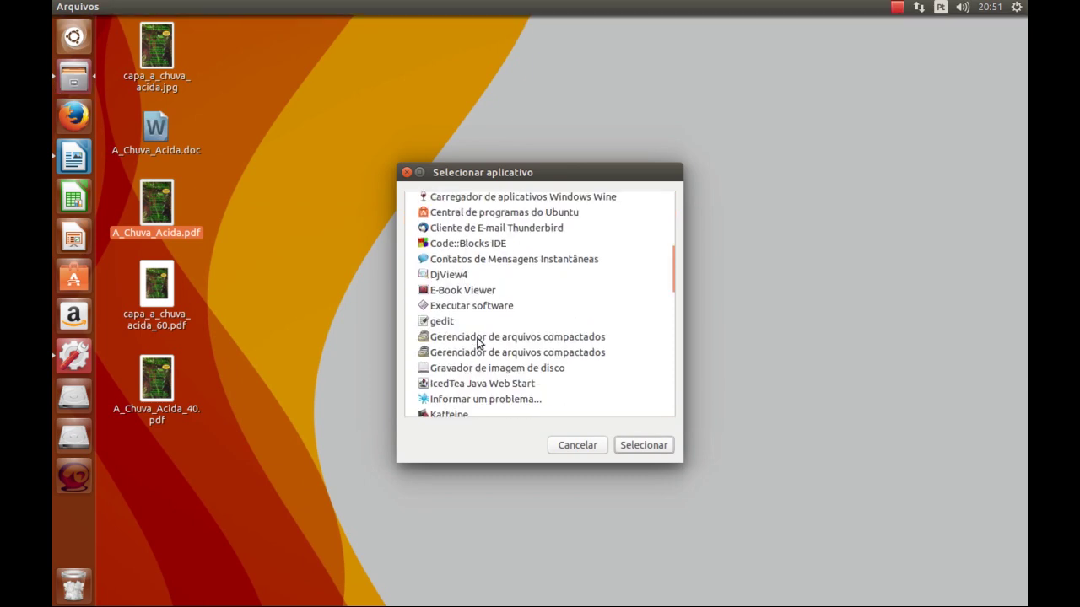
scroll(478, 343, down, 1)
scroll(478, 342, down, 2)
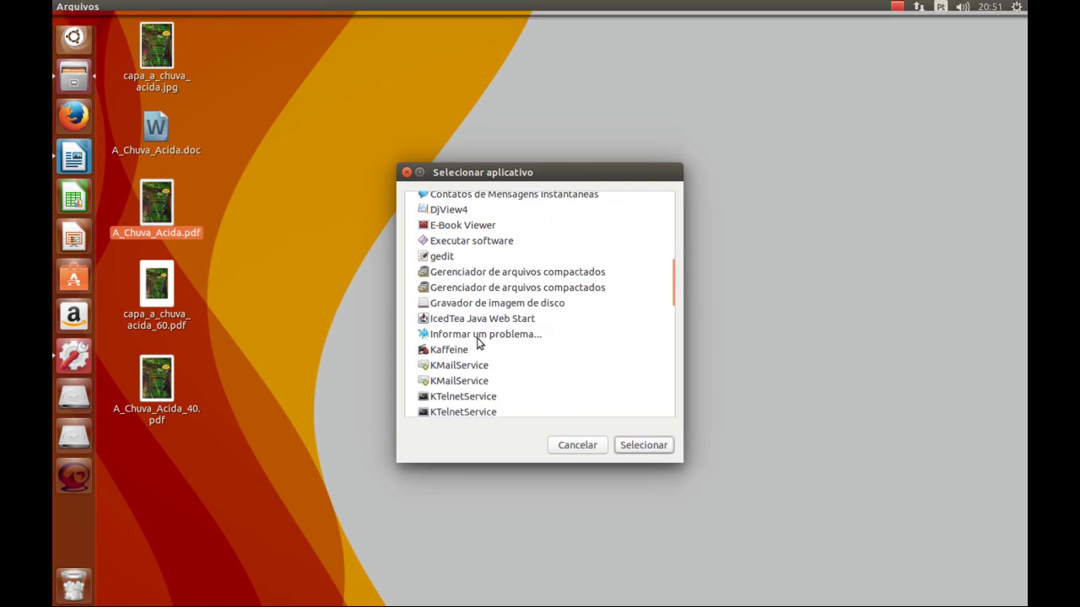
scroll(478, 343, down, 2)
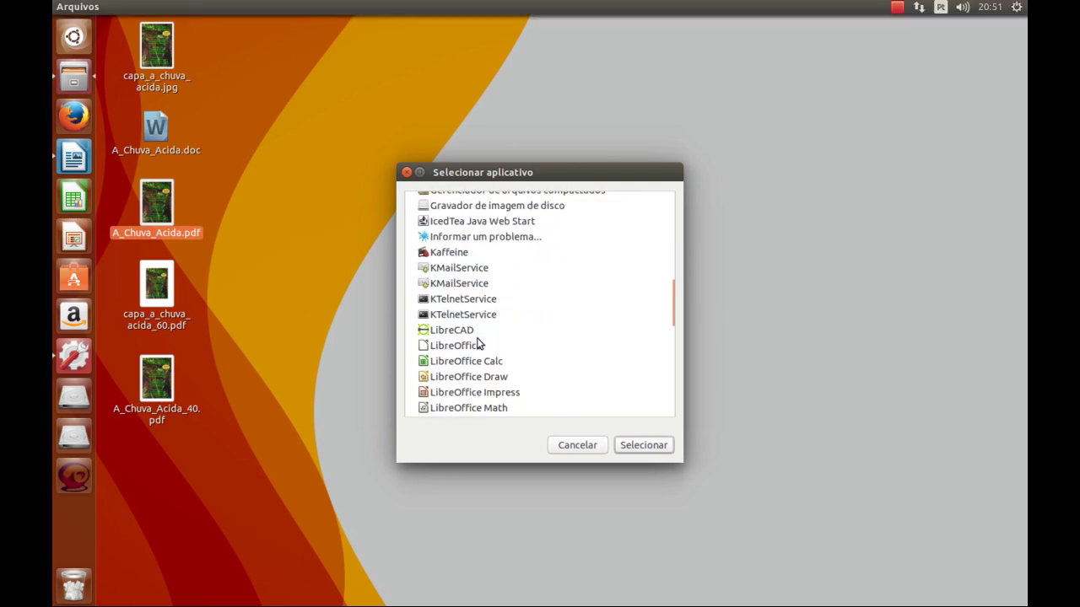
click(460, 348)
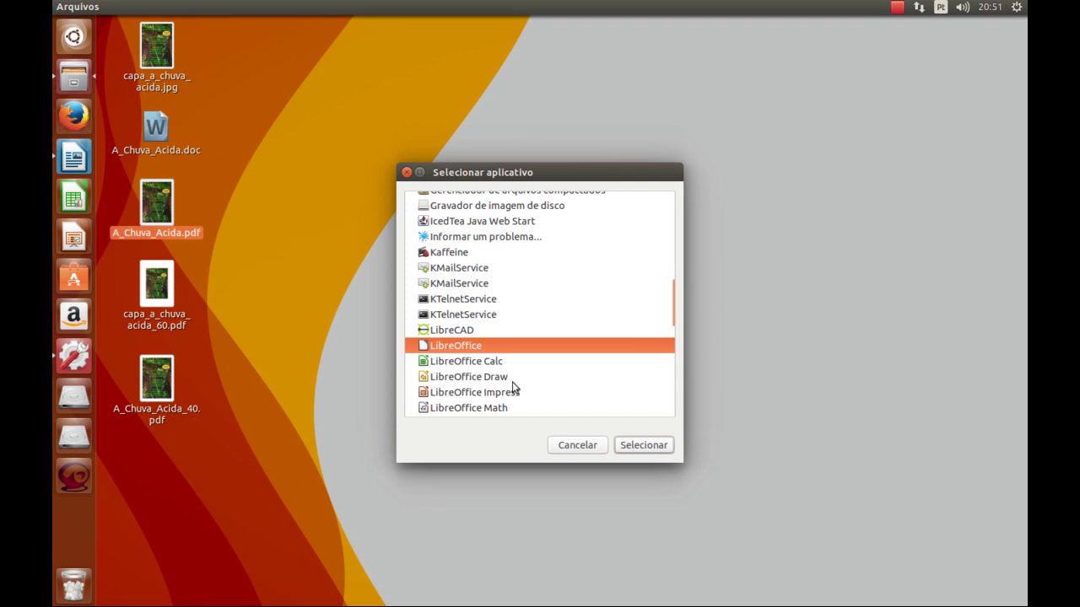
click(646, 446)
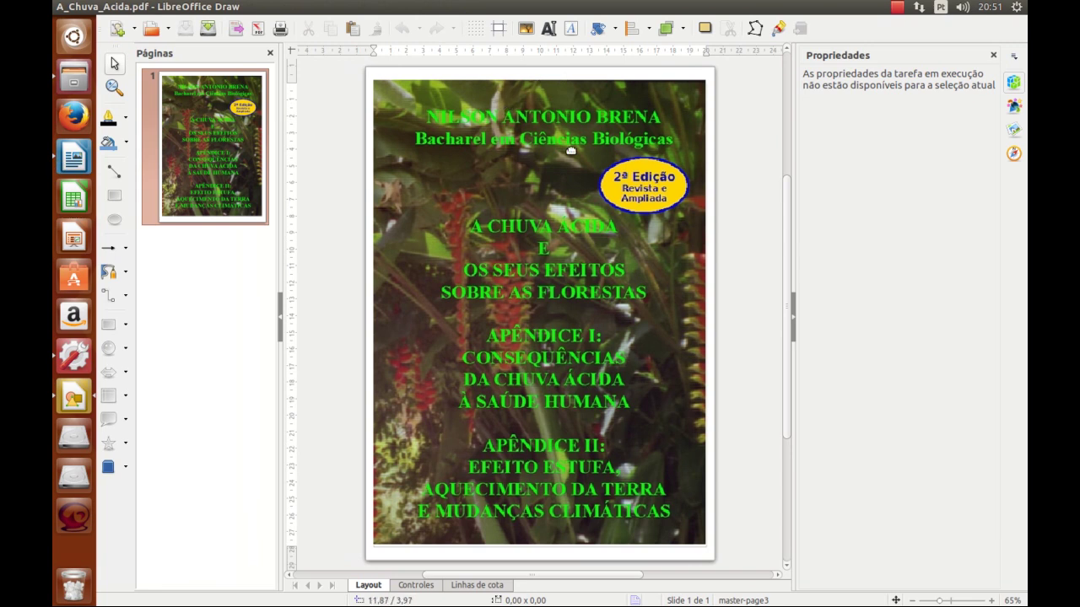
Start a PDF export of the opened A_Chuva_Acida.pdf and set the JPEG compression quality to 20%.
mouse_move(124, 7)
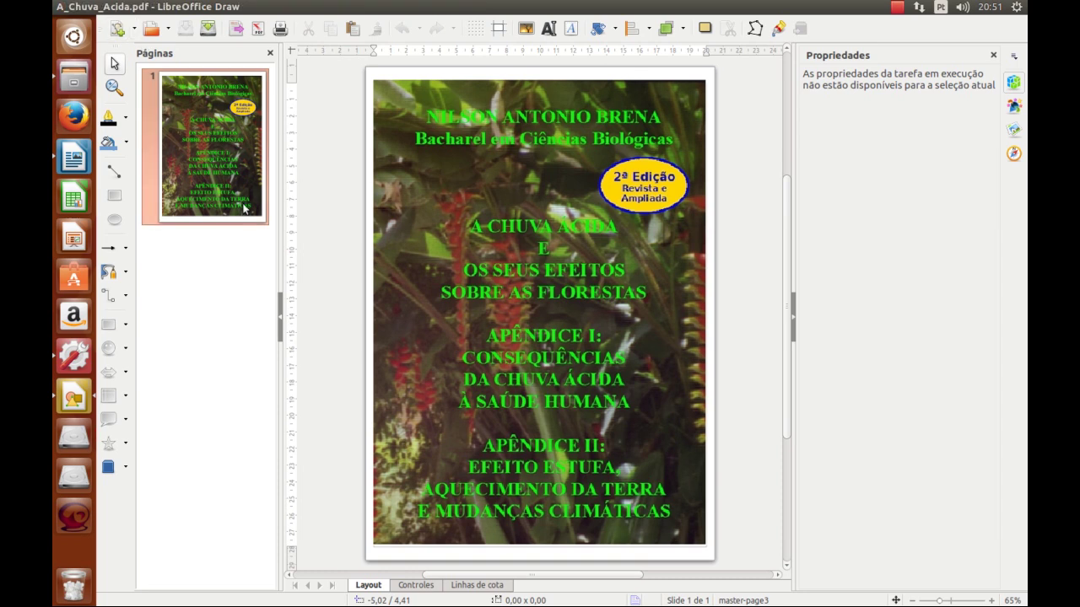
click(118, 6)
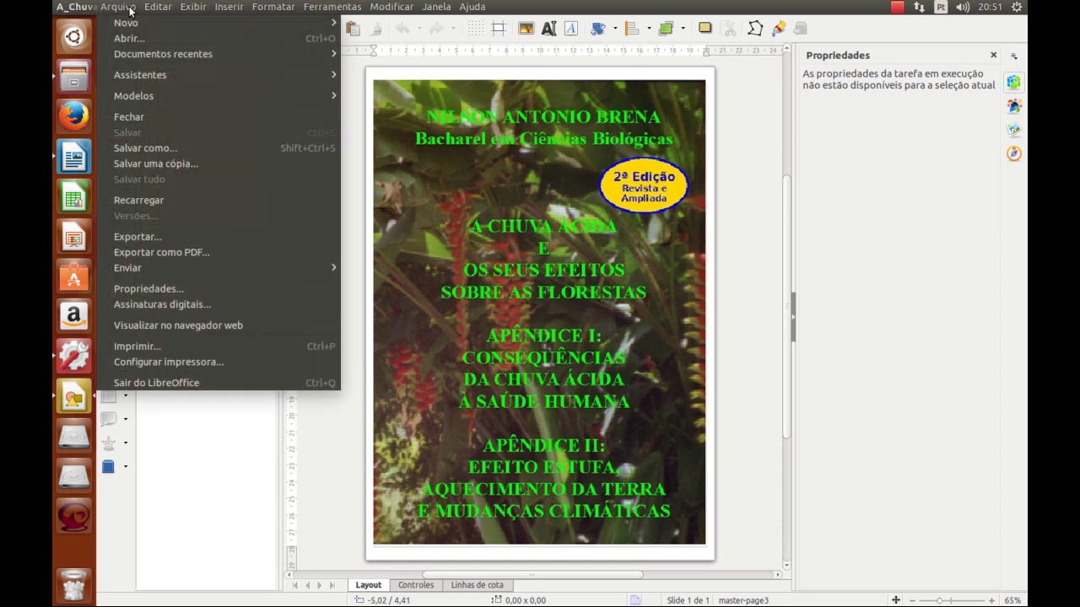
click(236, 252)
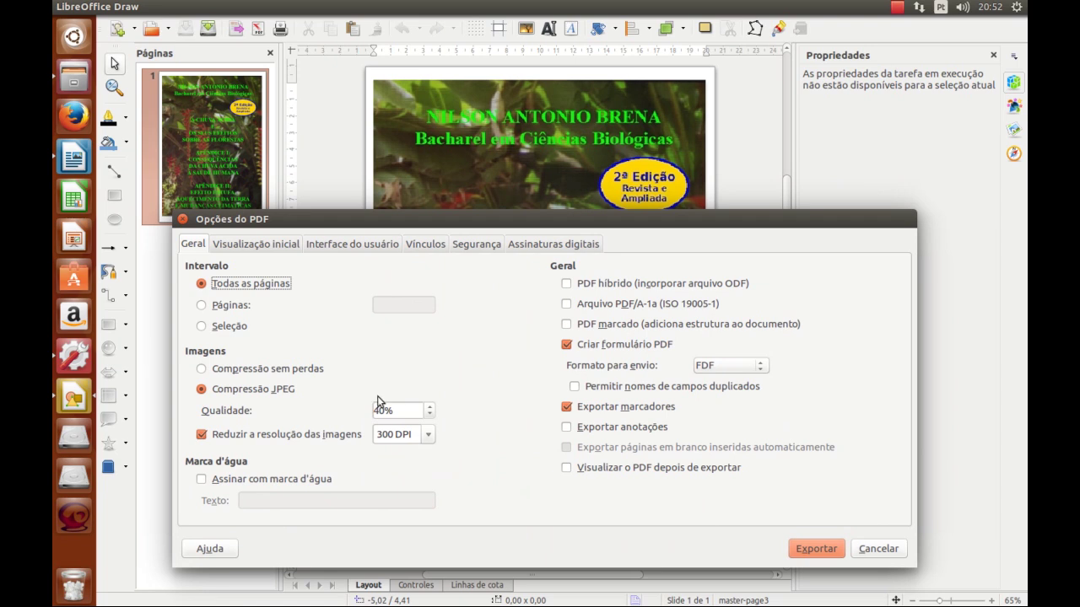
click(406, 410)
key(BackSpace)
text(2)
Export the PDF to the desktop folder under the name A_Chuva_Acida_20 and minimize the Draw window.
click(827, 546)
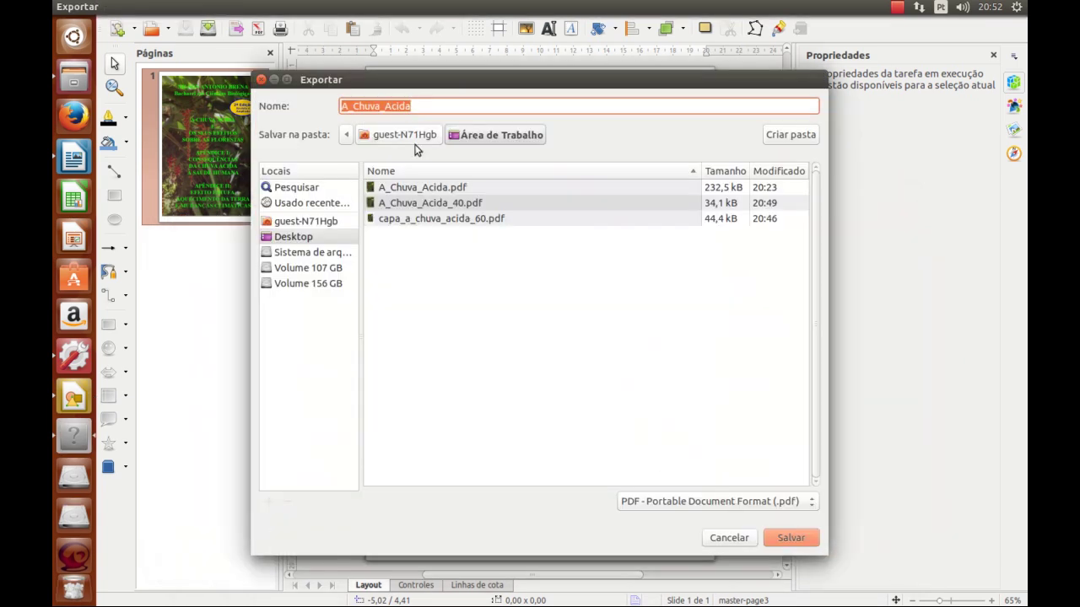
click(424, 106)
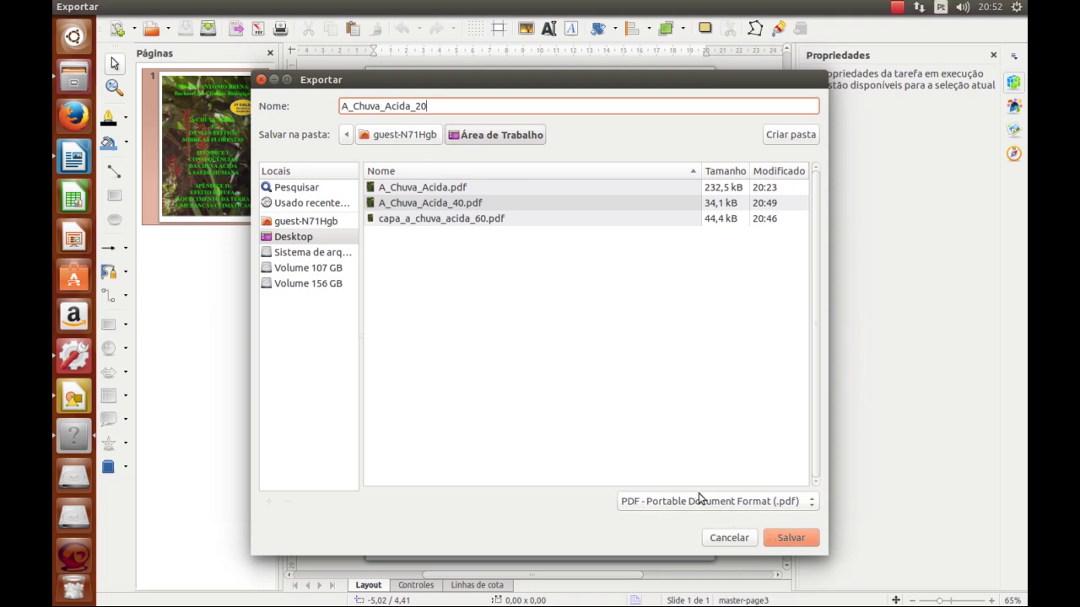
click(785, 541)
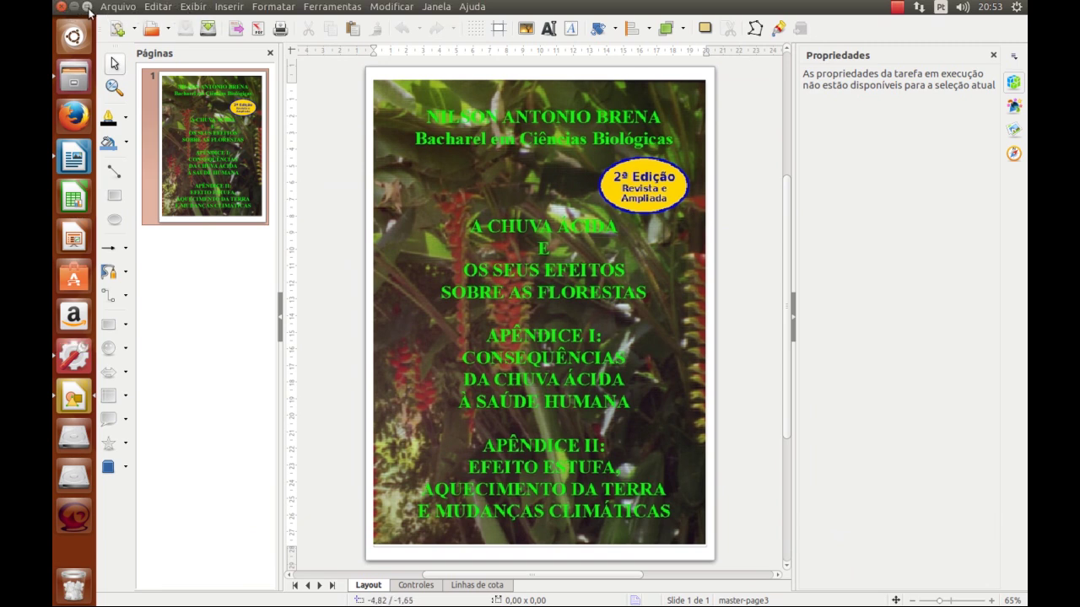
click(74, 6)
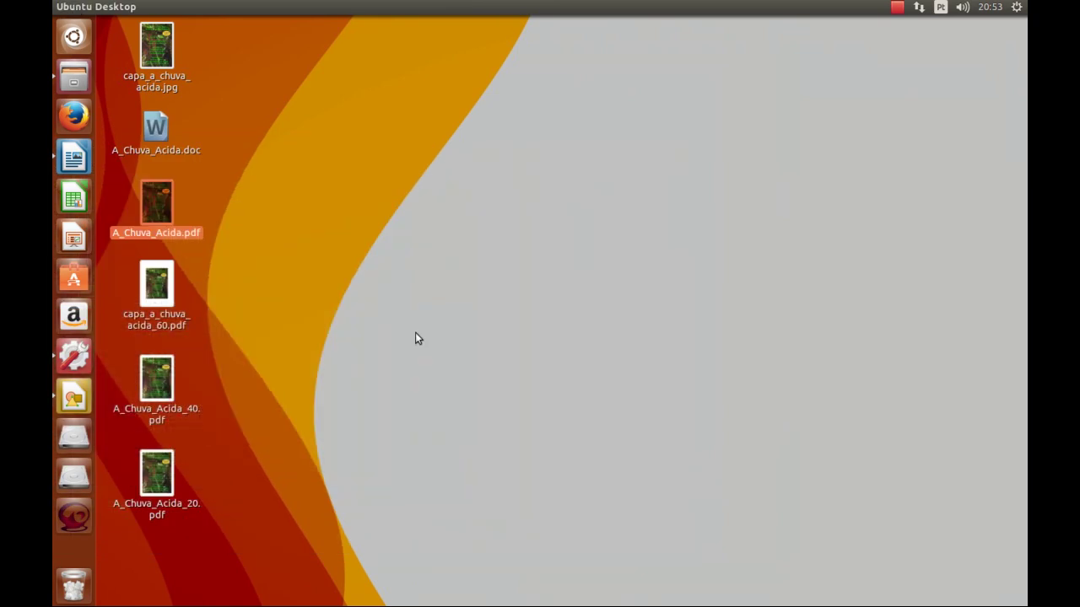
Show the file properties of A_Chuva_Acida.pdf and A_Chuva_Acida_20.pdf side by side to compare their sizes.
click(157, 476)
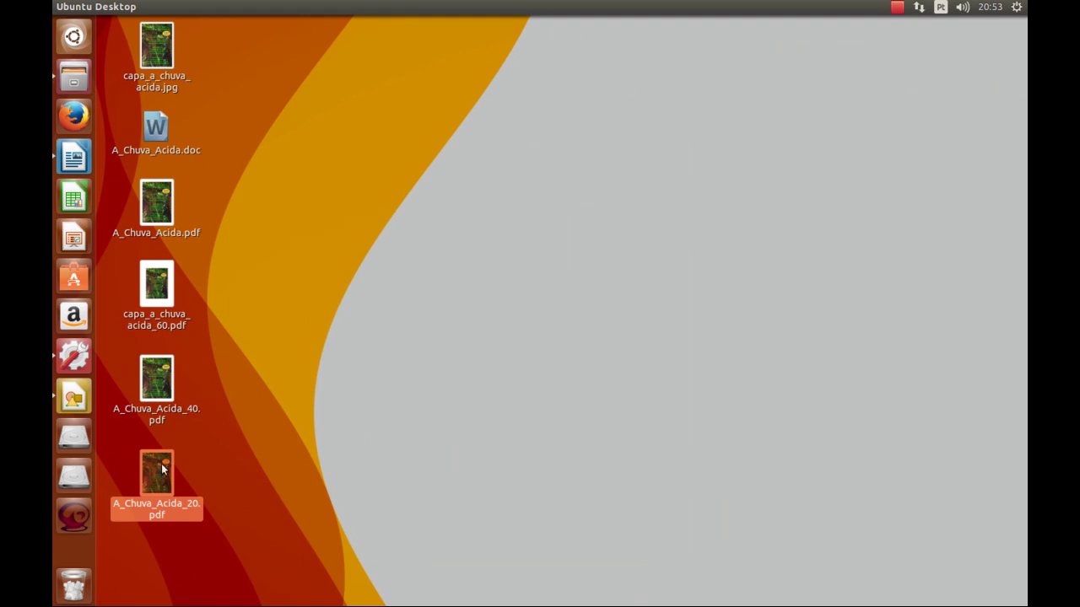
click(157, 213)
right_click(157, 216)
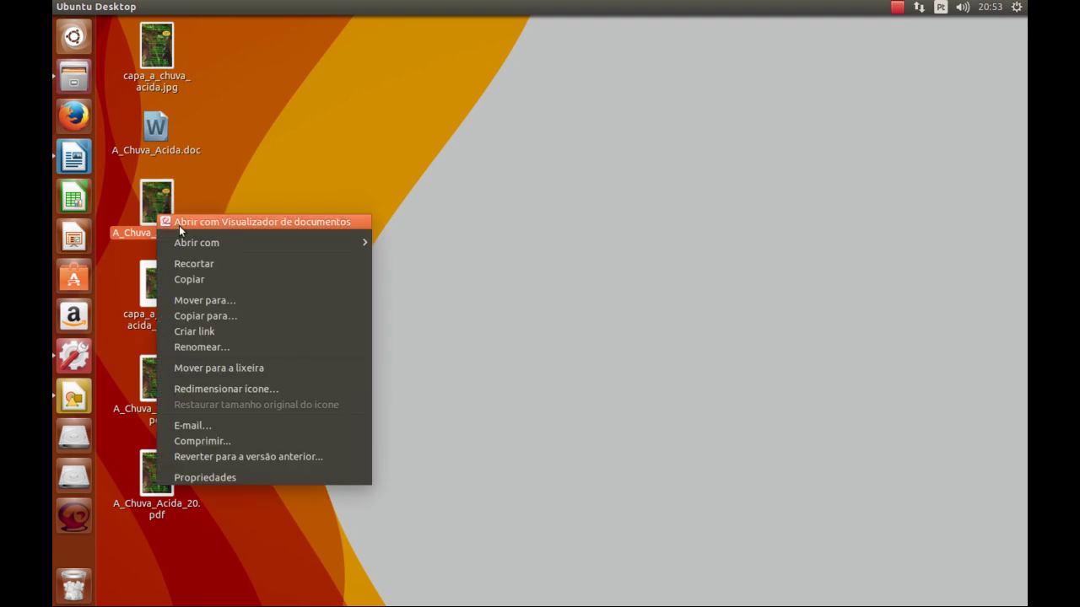
click(242, 475)
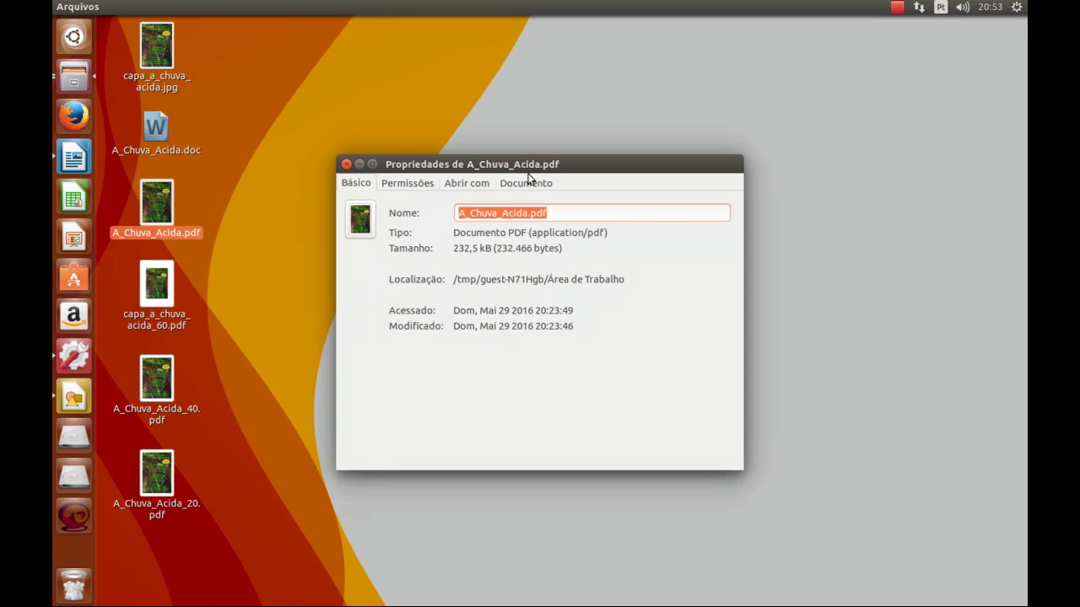
drag(528, 165, 492, 153)
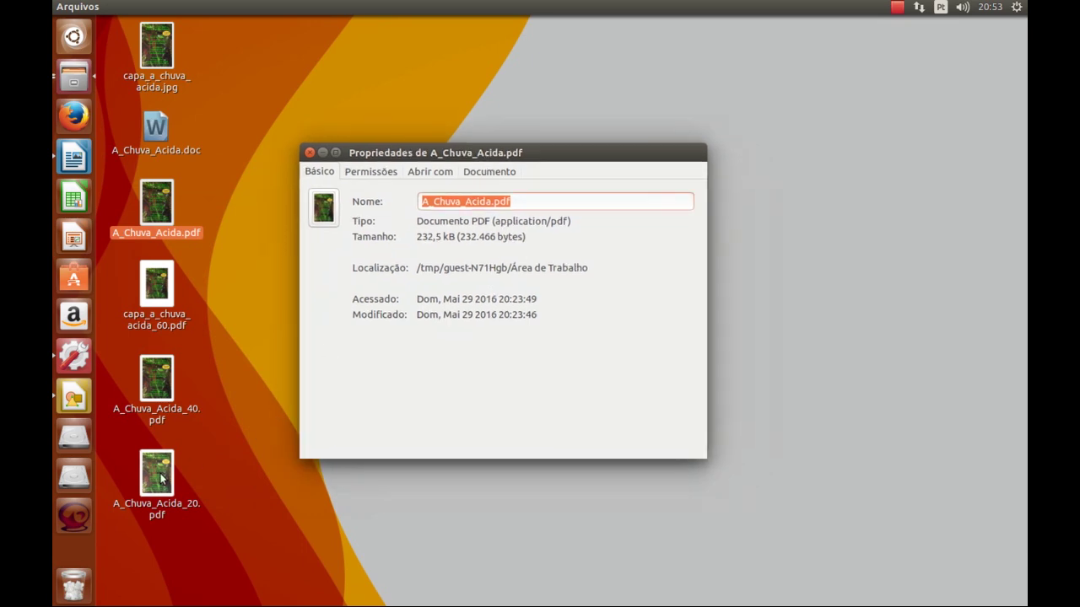
right_click(161, 479)
click(222, 465)
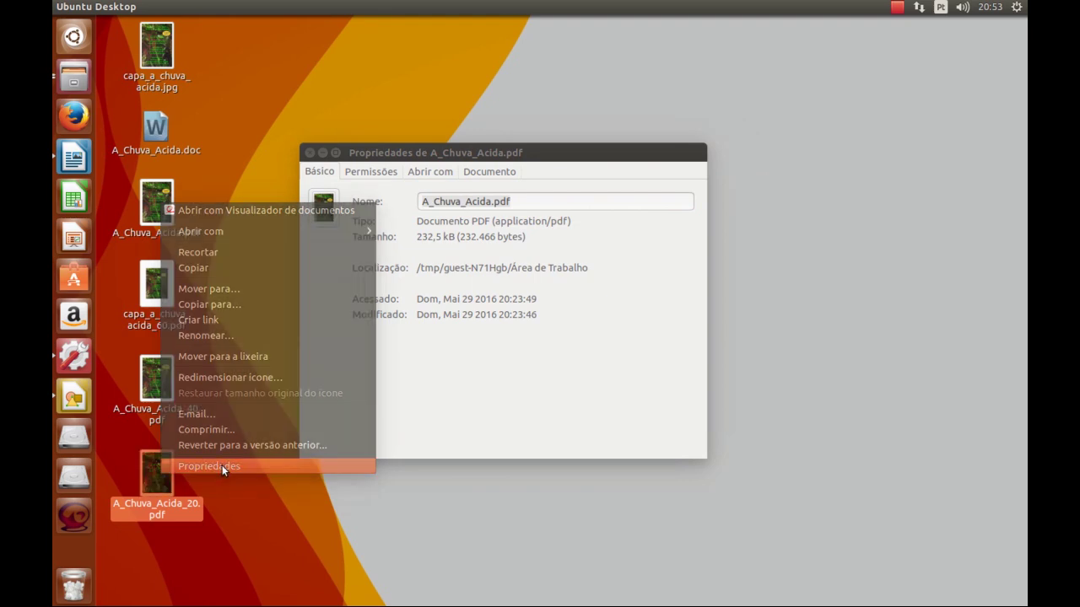
drag(564, 164, 844, 166)
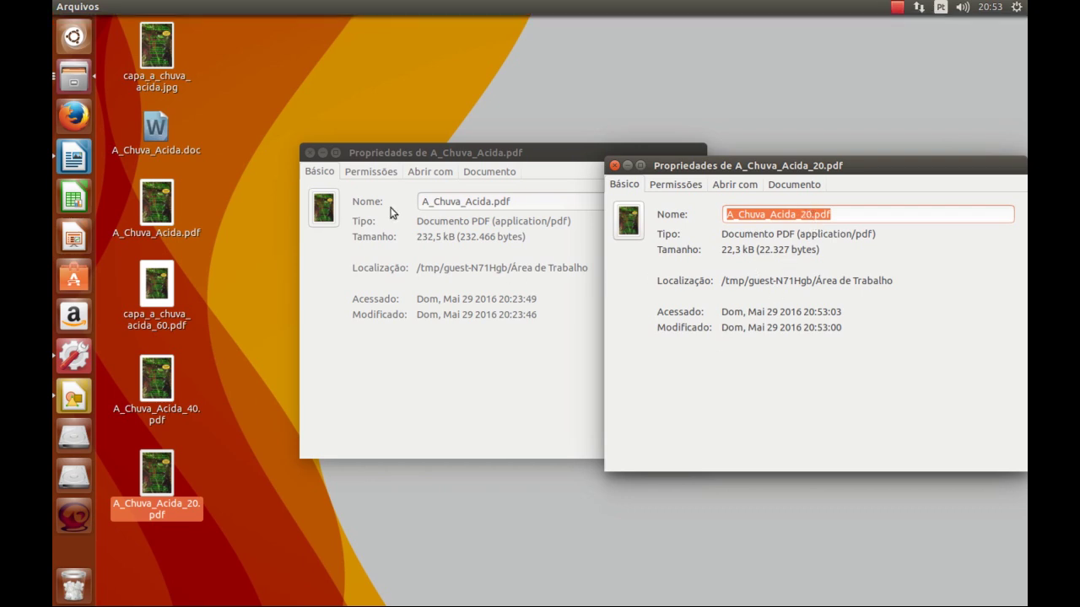
Open A_Chuva_Acida_20.pdf, examine the image and text quality across the whole cover page, and close the document viewer.
click(156, 490)
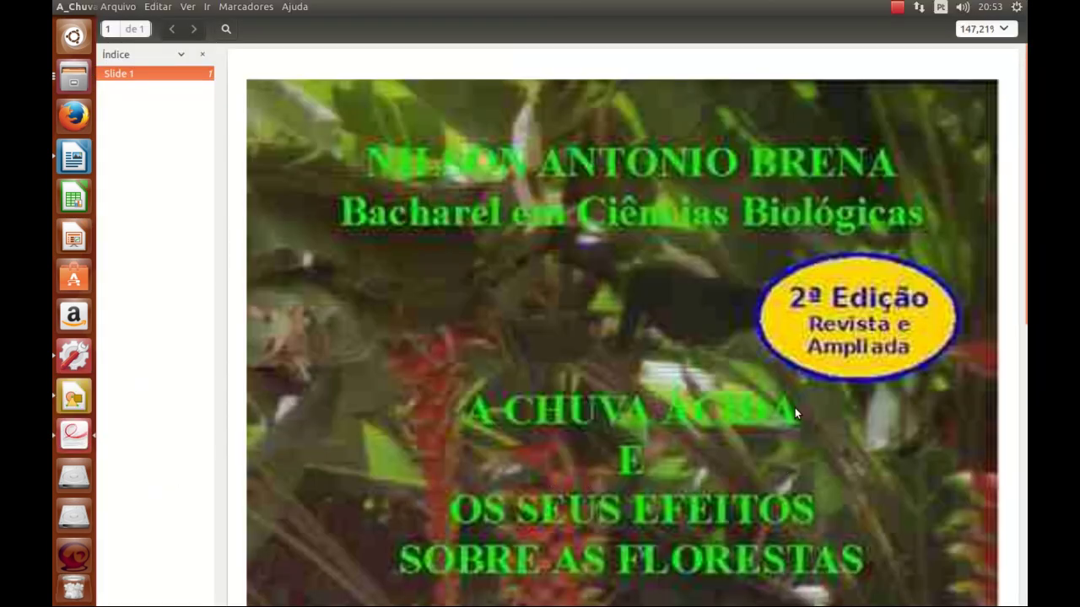
scroll(795, 407, down, 10)
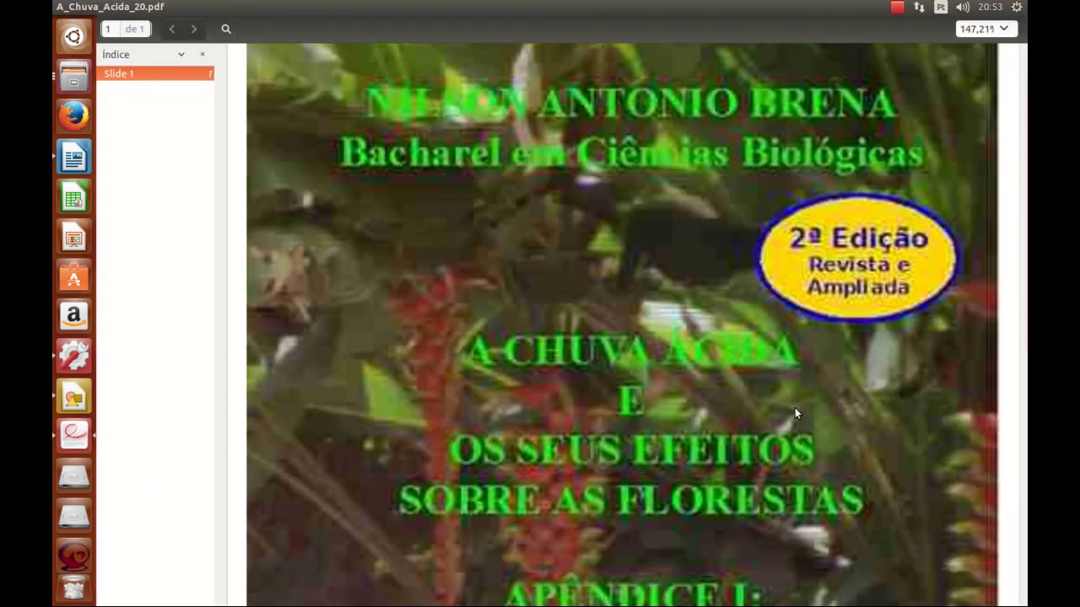
scroll(794, 408, up, 10)
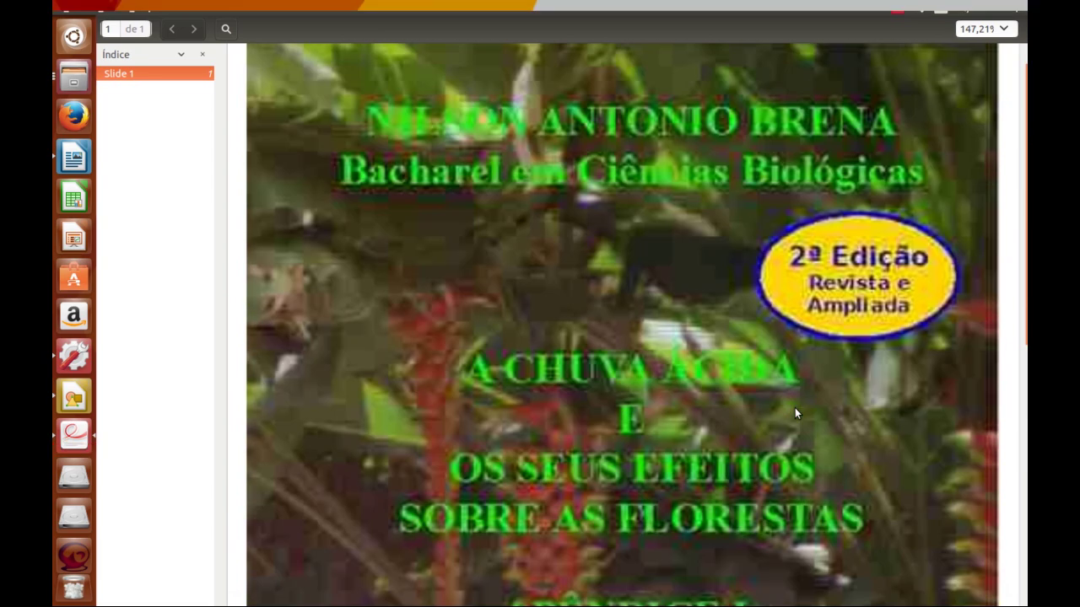
scroll(795, 411, down, 10)
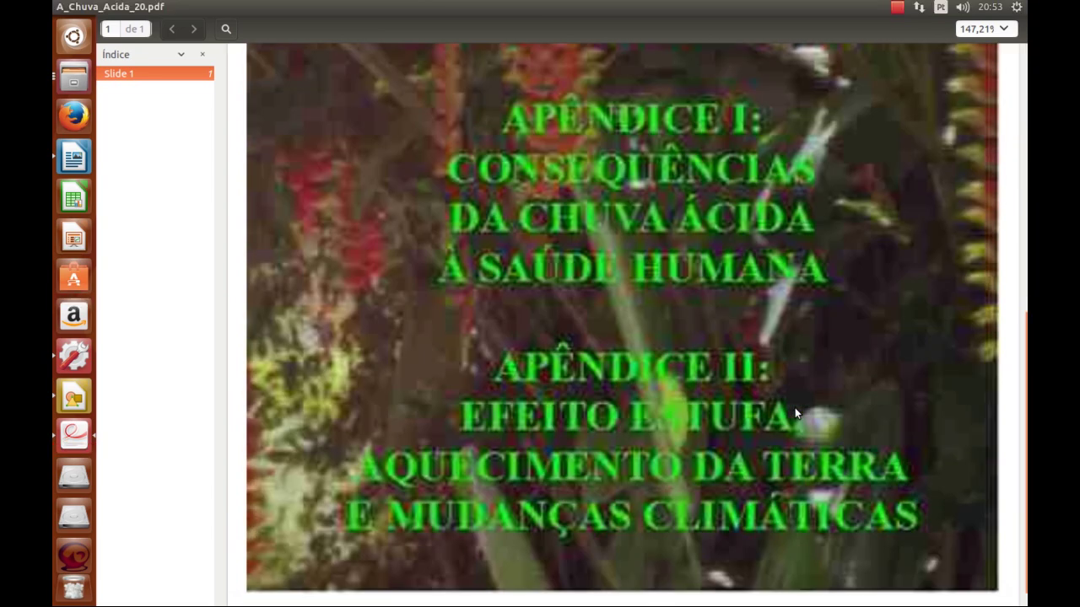
scroll(795, 411, up, 9)
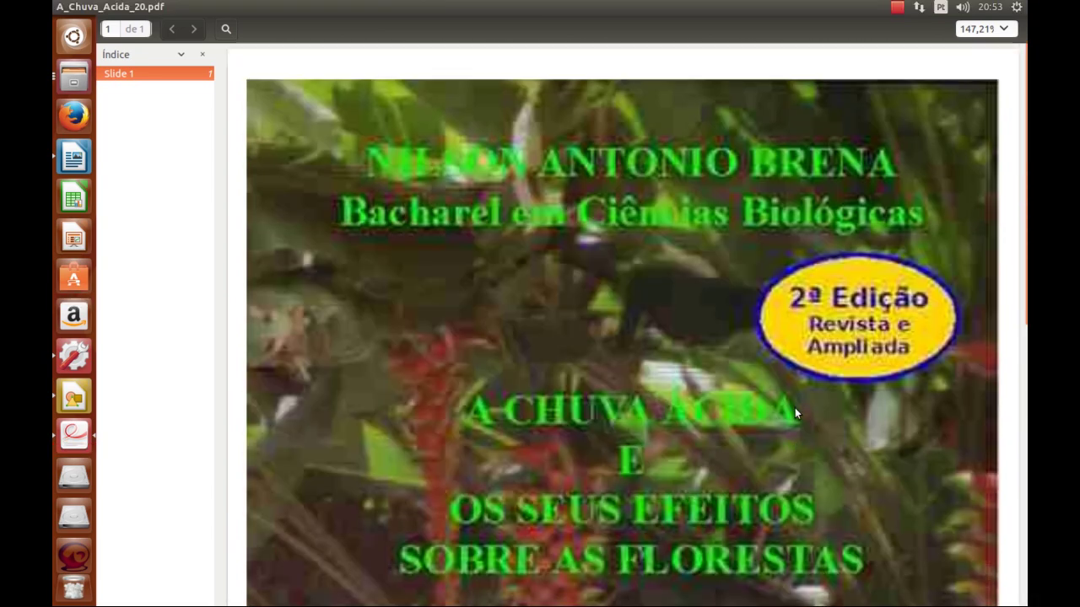
scroll(795, 408, down, 10)
scroll(795, 408, up, 10)
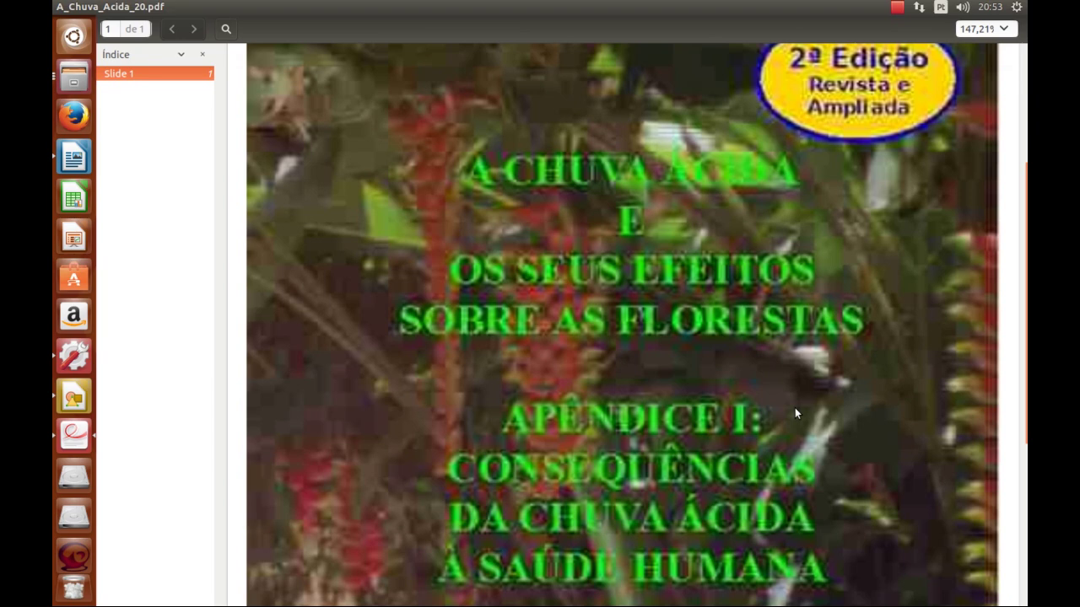
scroll(794, 408, down, 10)
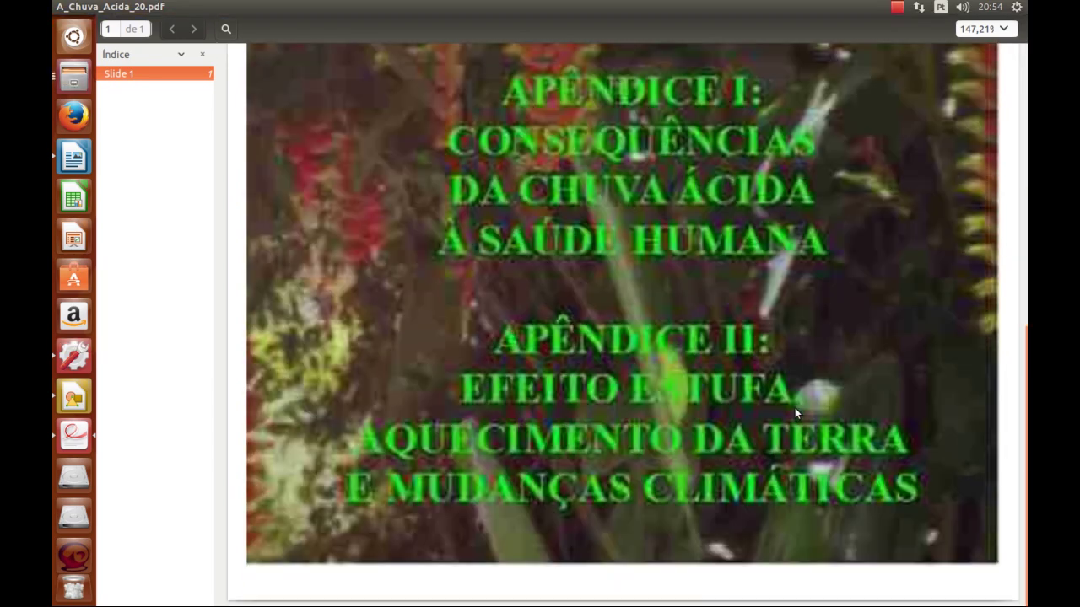
scroll(794, 408, up, 4)
scroll(795, 413, up, 5)
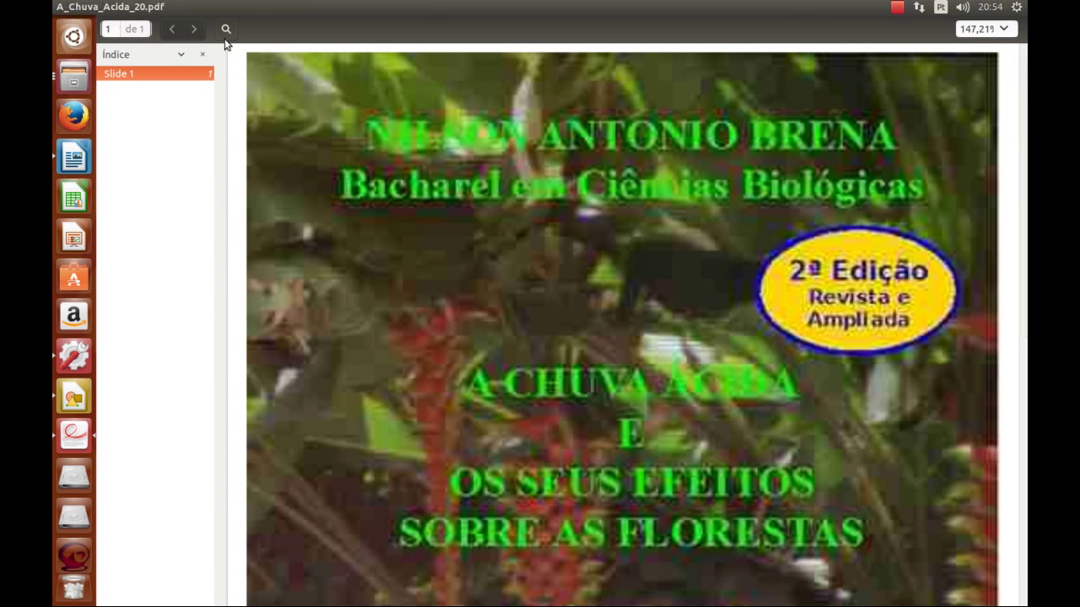
mouse_move(103, 7)
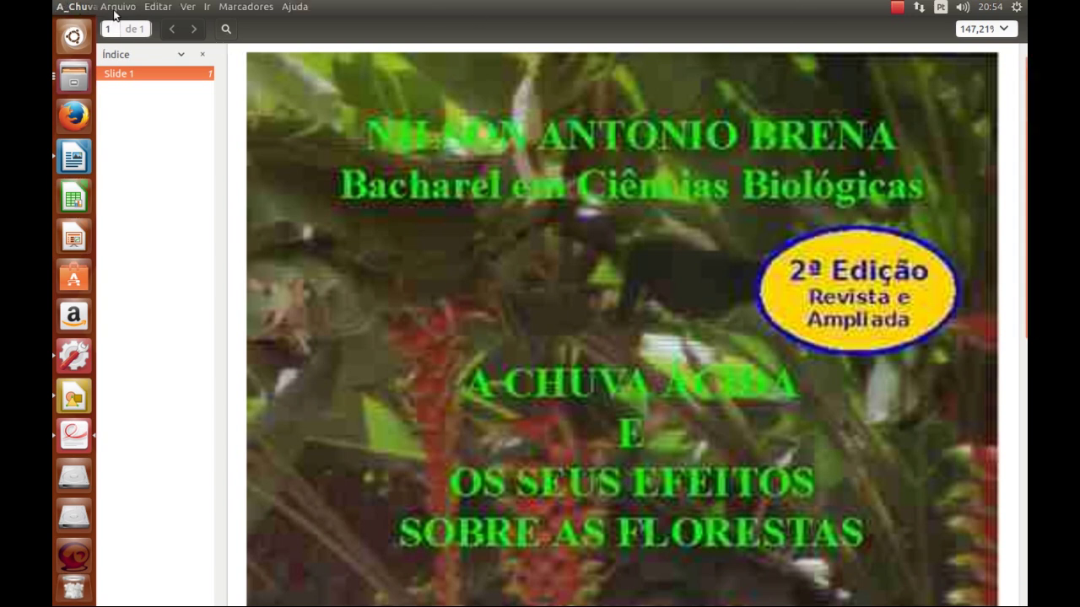
click(116, 7)
click(146, 153)
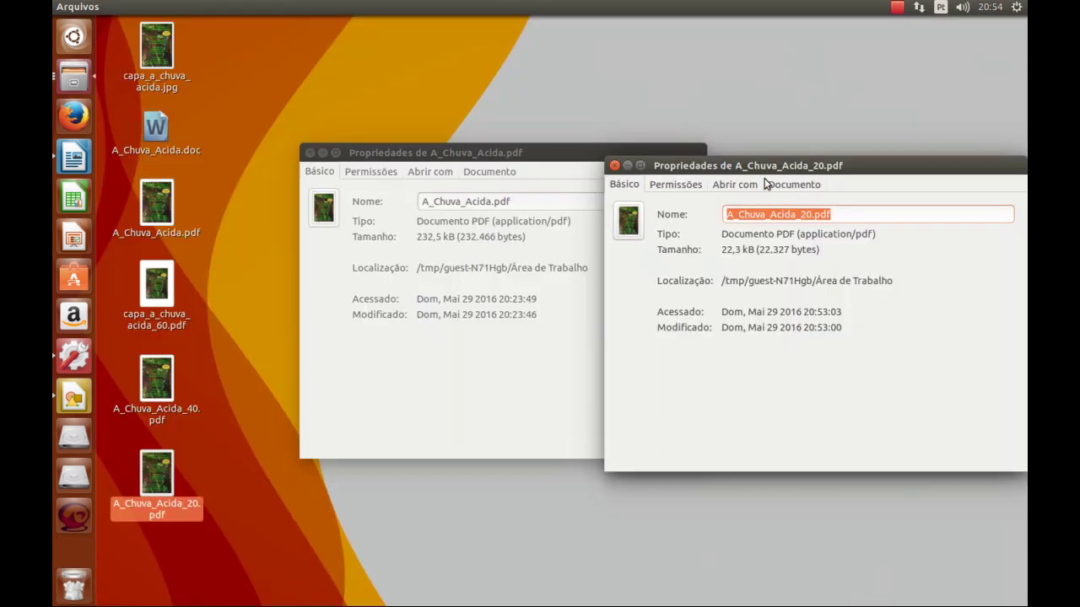
Compare the sizes of the original and 20% PDFs once more, close both properties windows and clear the desktop selection.
drag(761, 166, 733, 139)
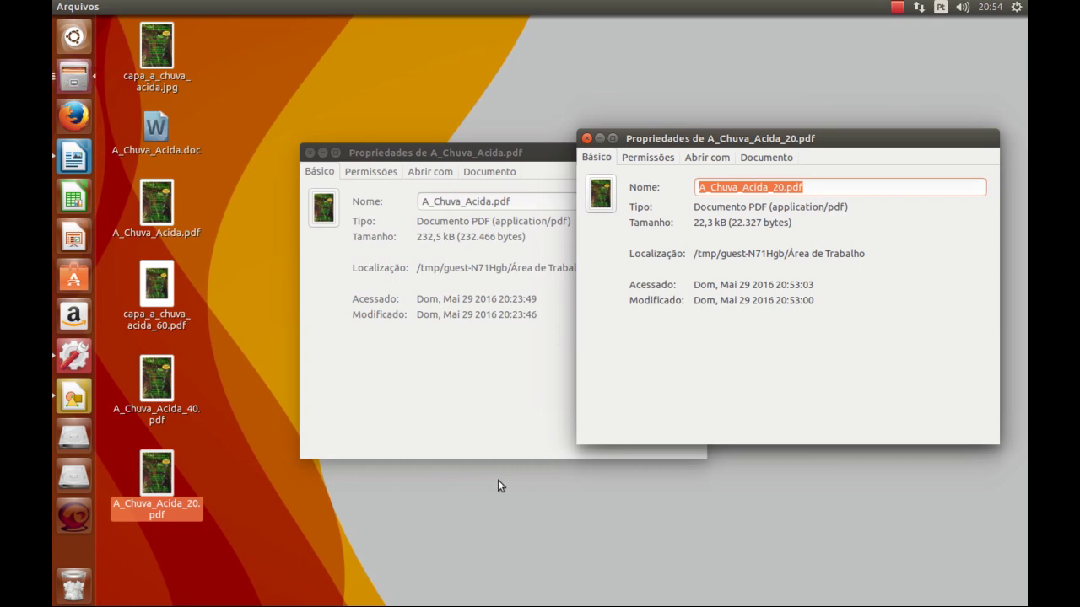
click(586, 139)
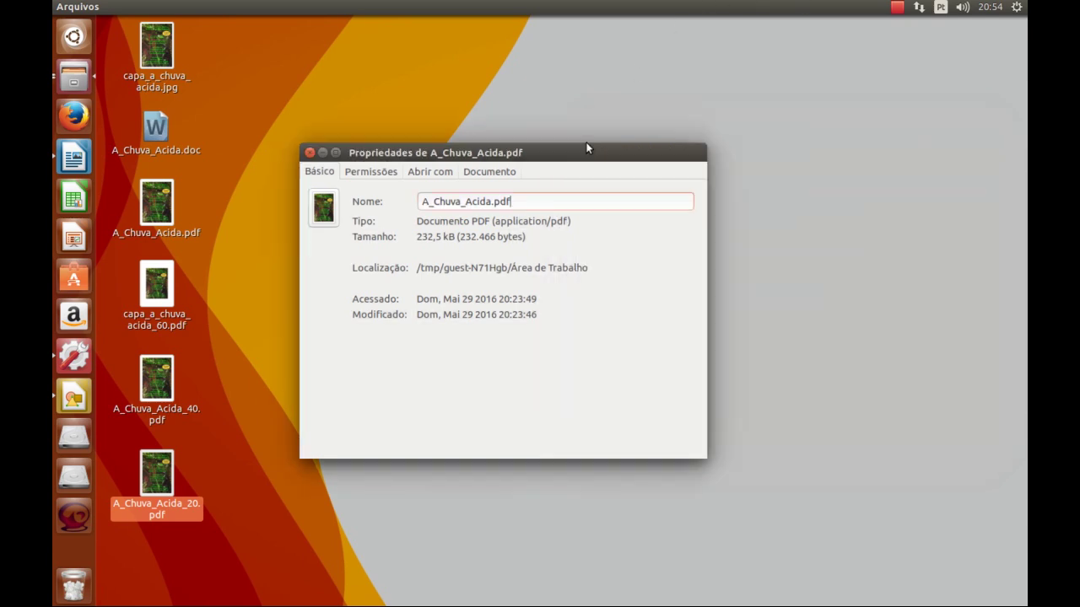
click(310, 153)
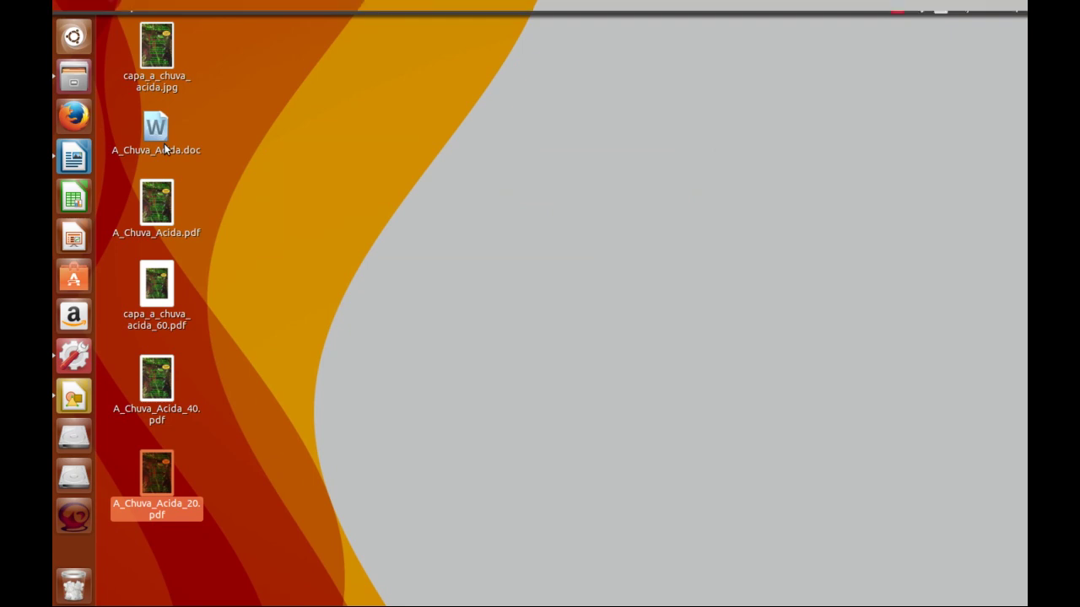
click(303, 187)
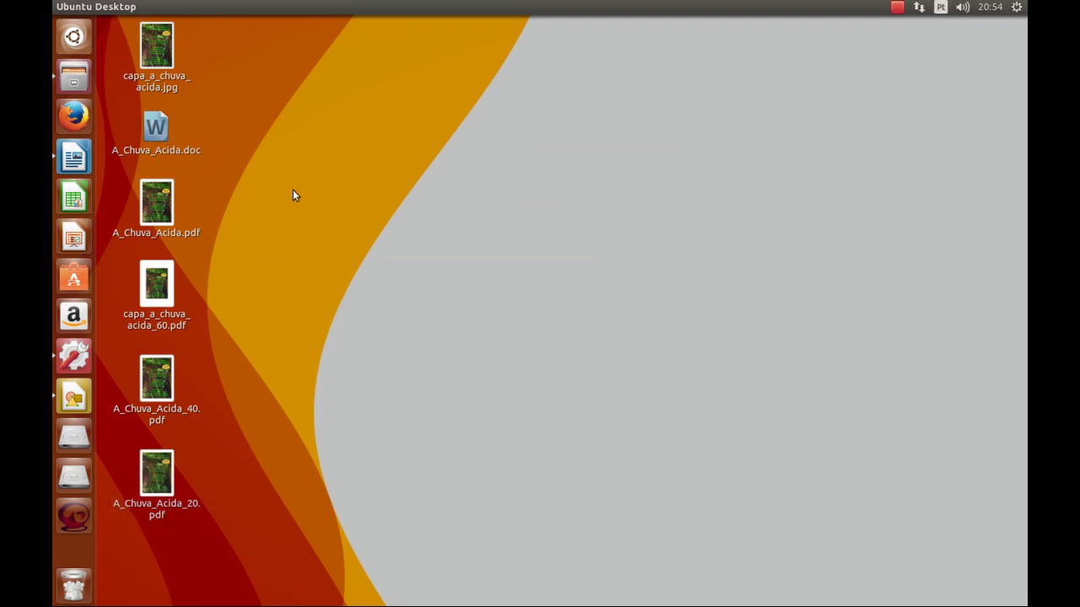